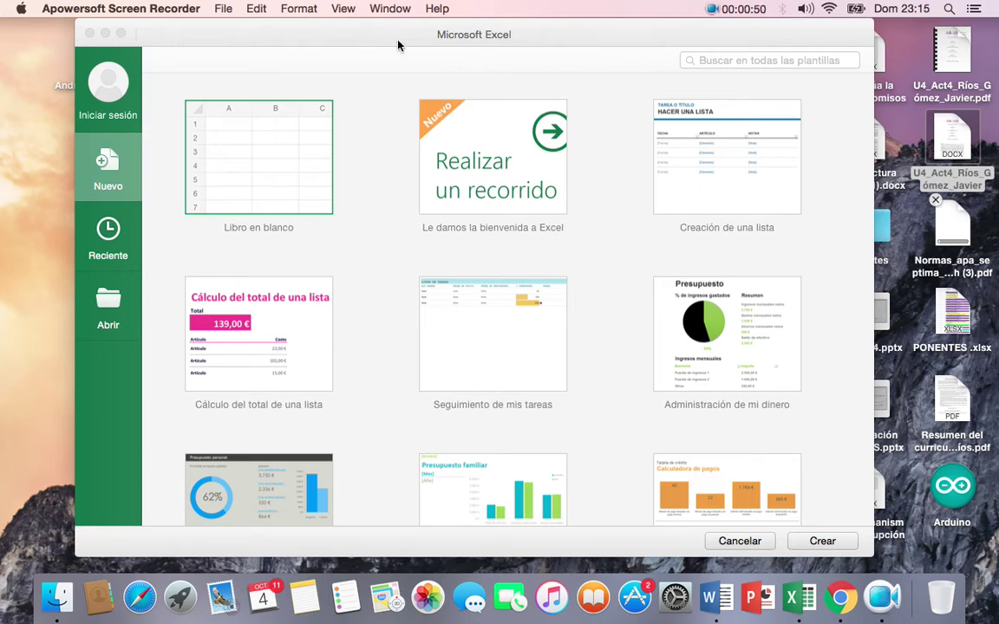
Close and reopen the Excel template gallery, and create a blank workbook.
mouse_move(399, 43)
mouse_down()
mouse_move(412, 41)
mouse_move(396, 39)
mouse_up()
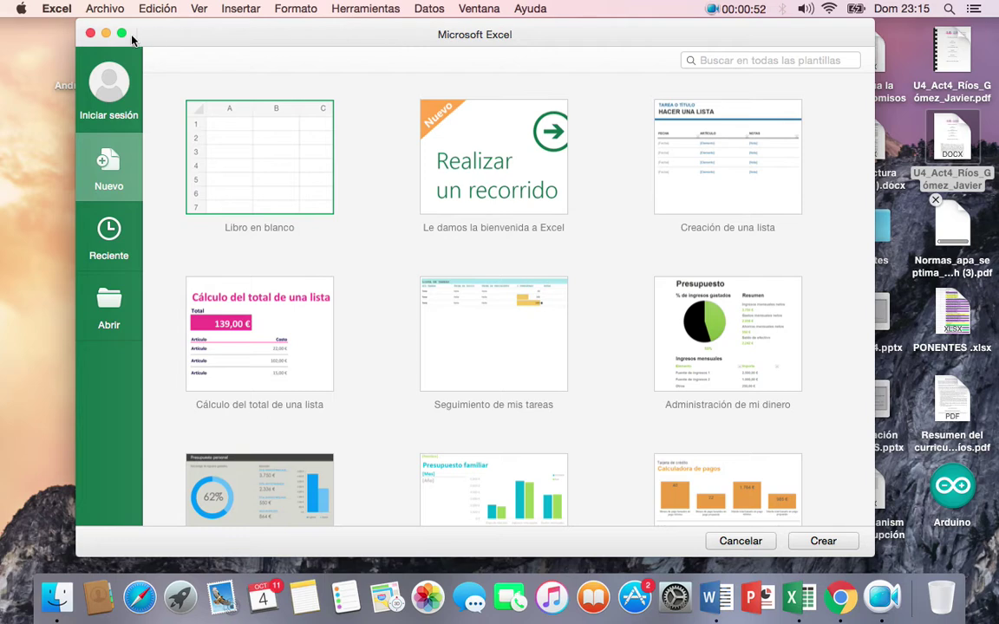
click(90, 33)
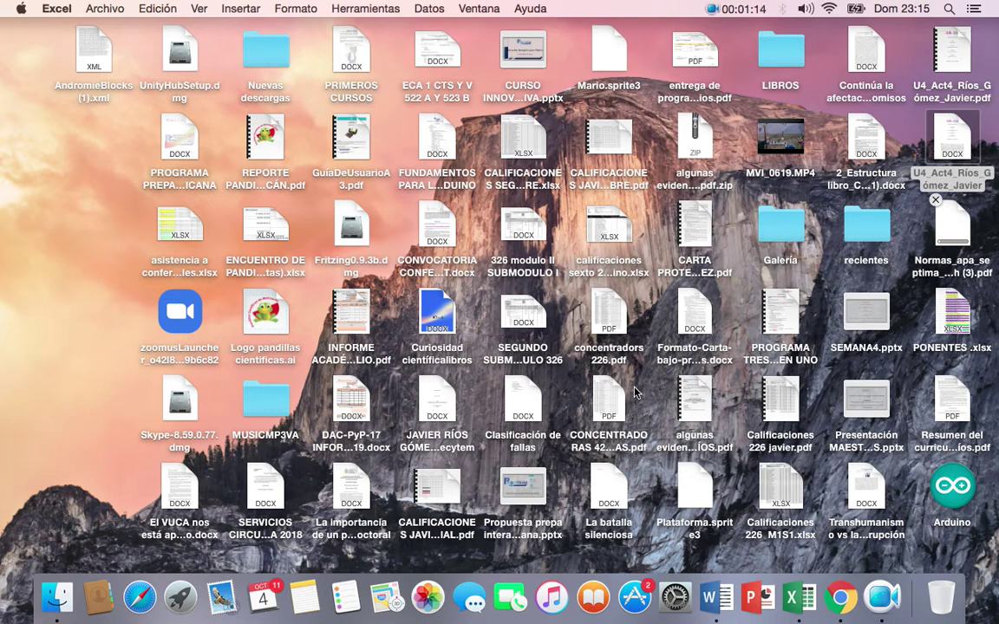
click(800, 598)
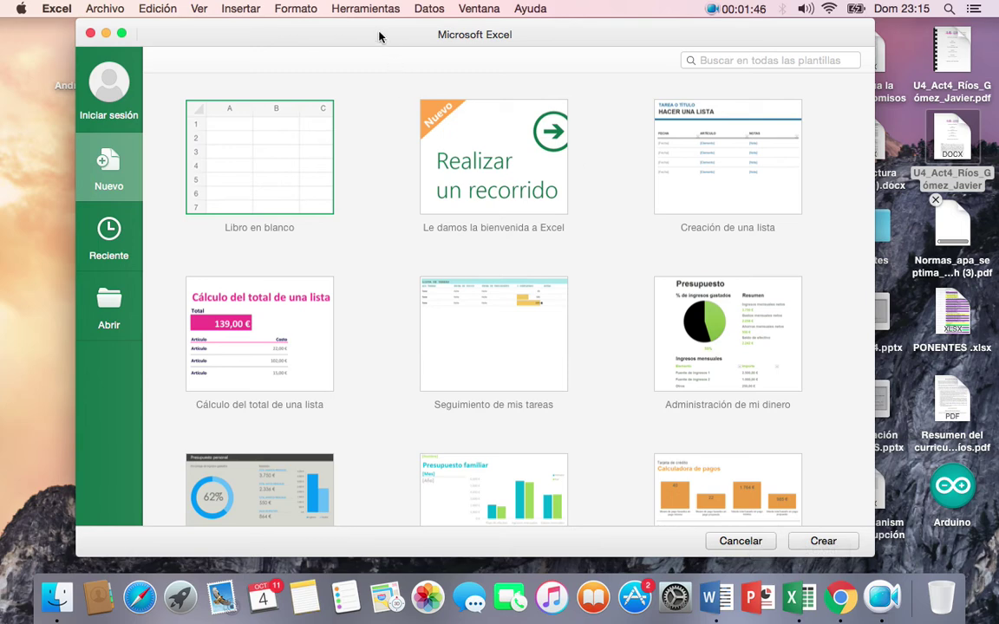
drag(381, 34, 369, 34)
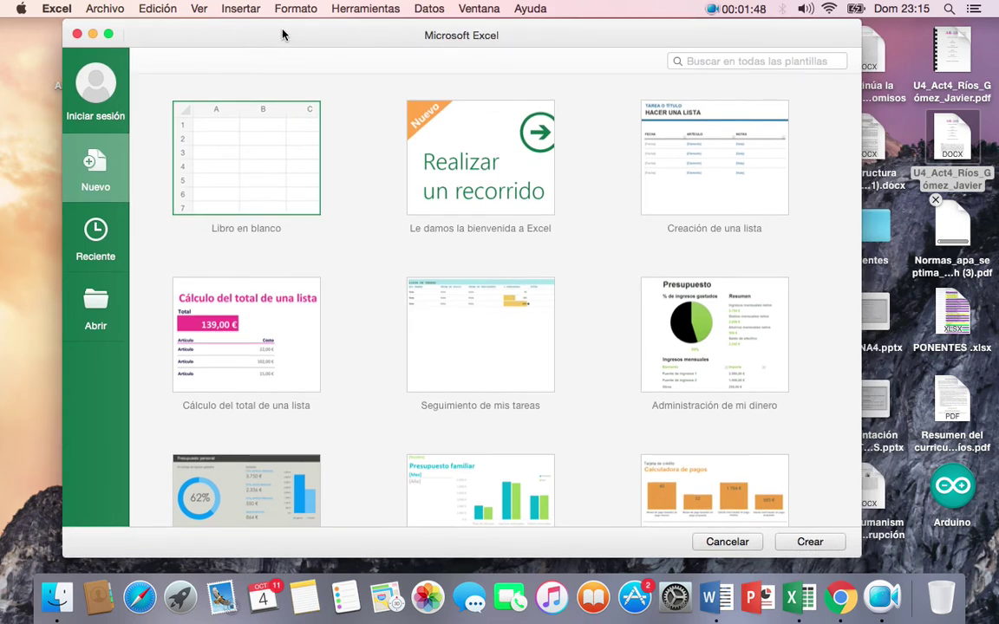
drag(286, 34, 304, 34)
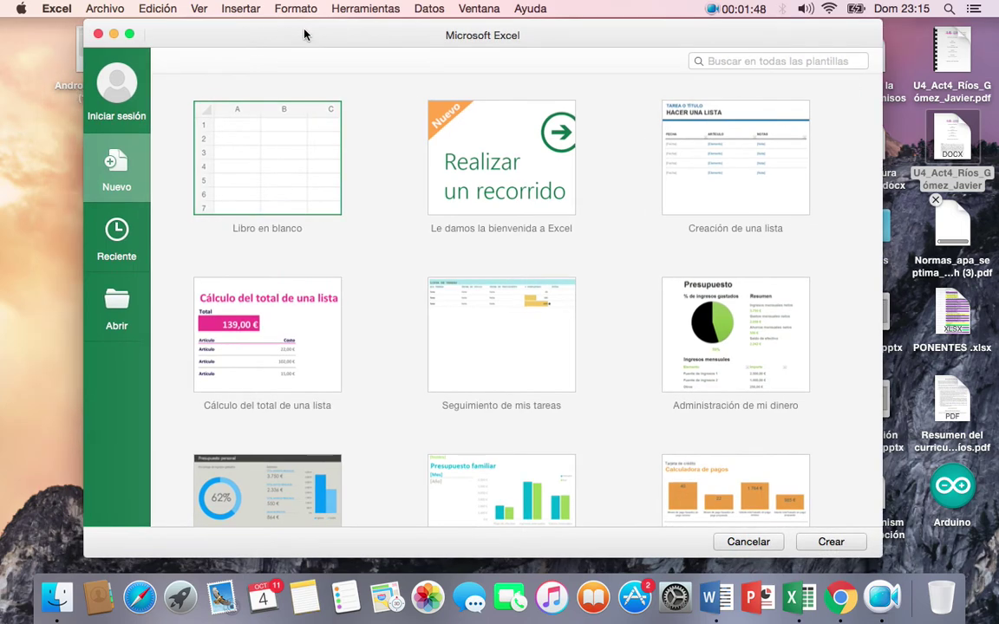
double_click(247, 165)
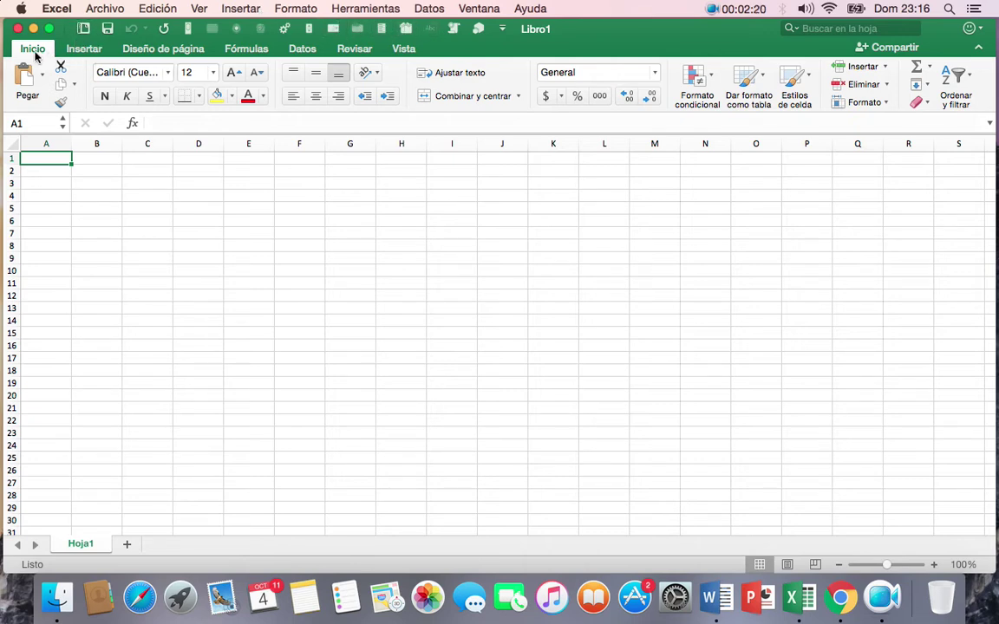
Look over the Inicio, Insertar, Diseño de página and Fórmulas command groups of the blank workbook.
click(69, 50)
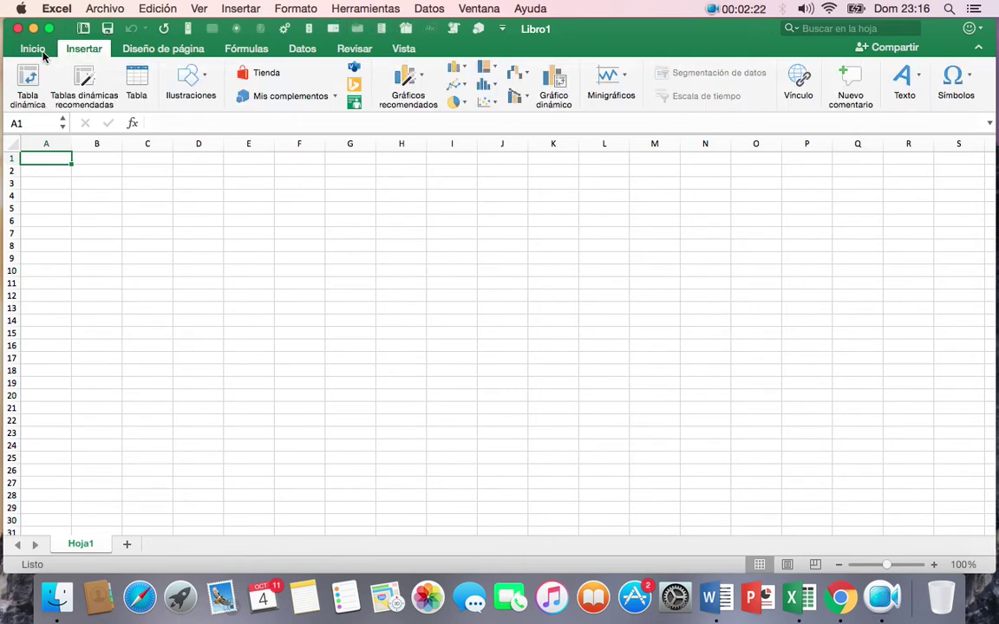
click(36, 50)
click(138, 48)
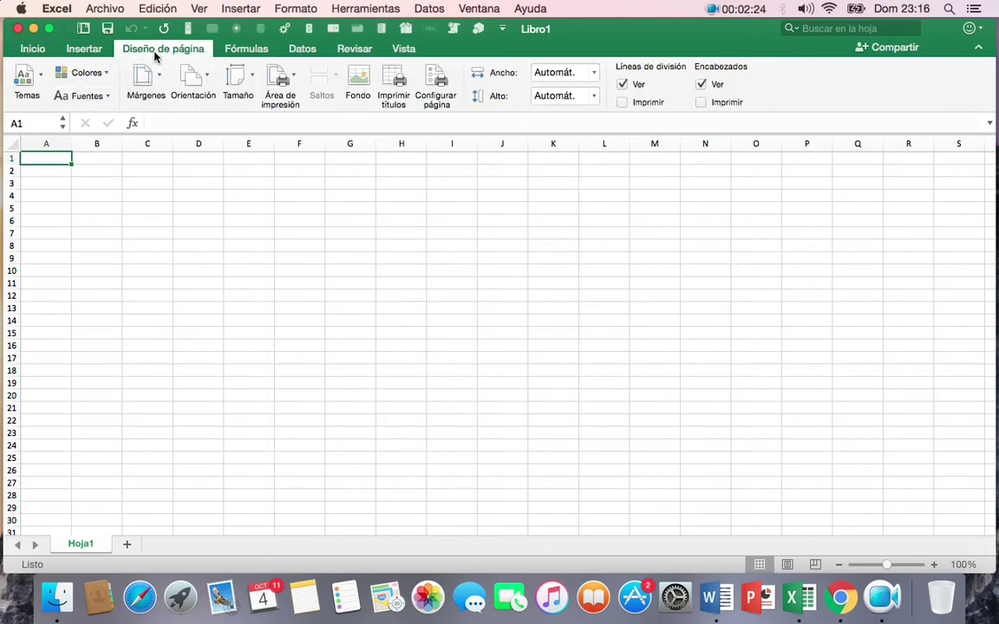
click(251, 52)
click(31, 51)
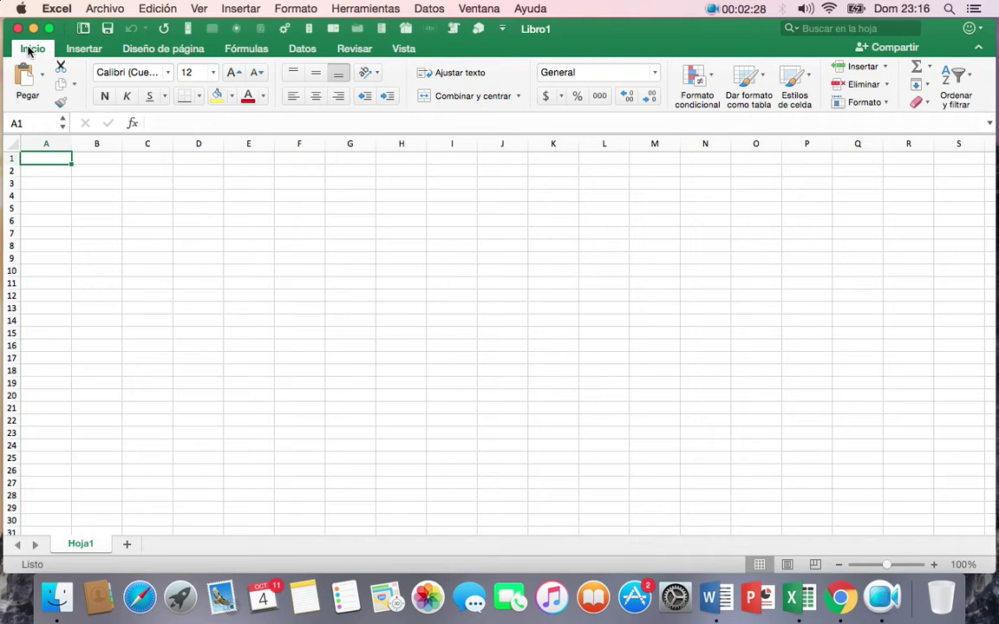
click(84, 49)
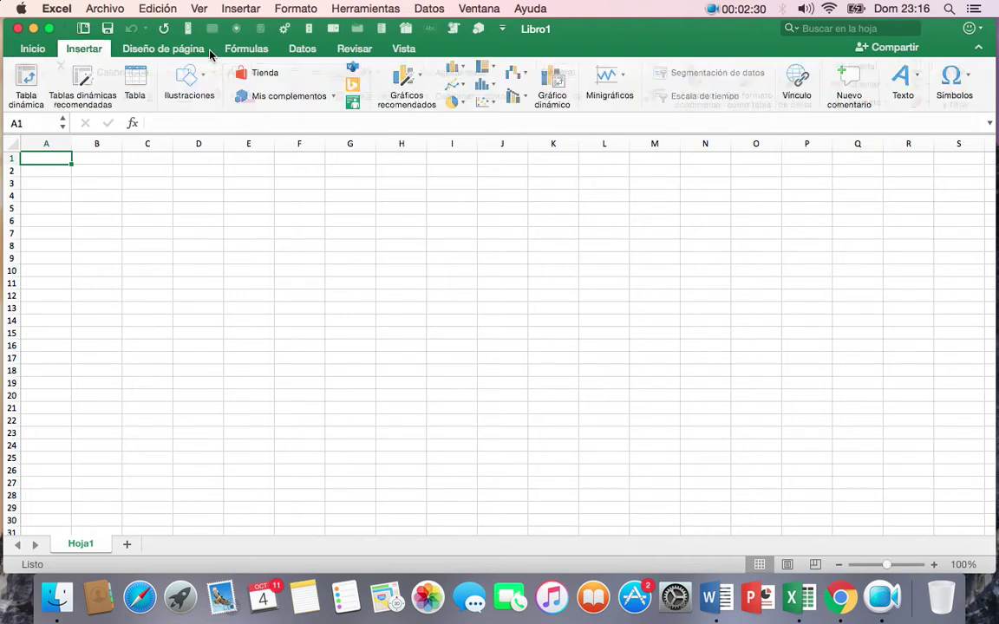
click(245, 49)
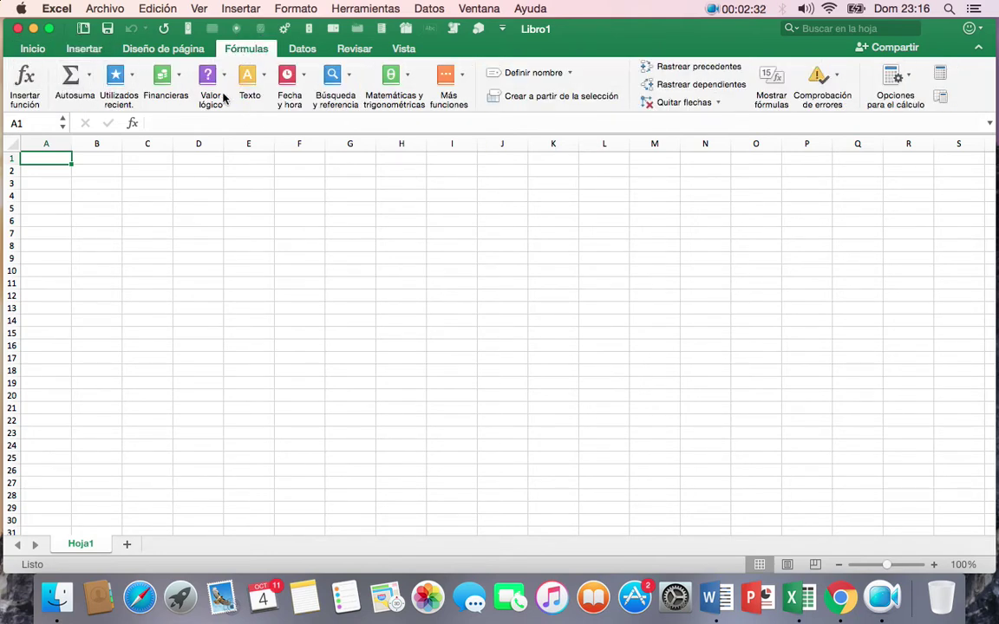
click(32, 49)
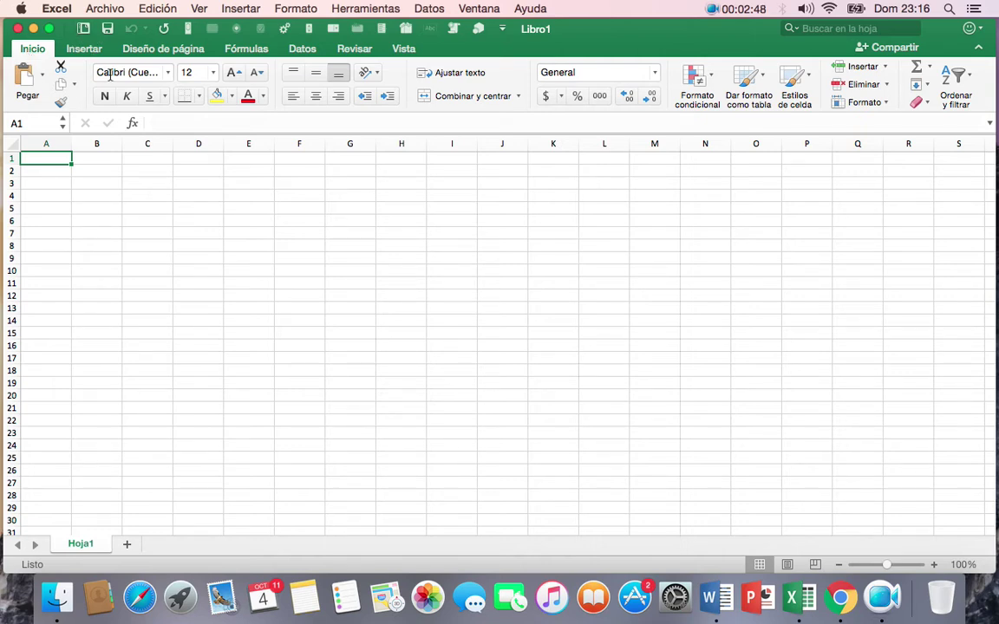
Collapse and restore the ribbon, and examine the Insertar, Diseño de página, Fórmulas and Datos commands.
click(36, 50)
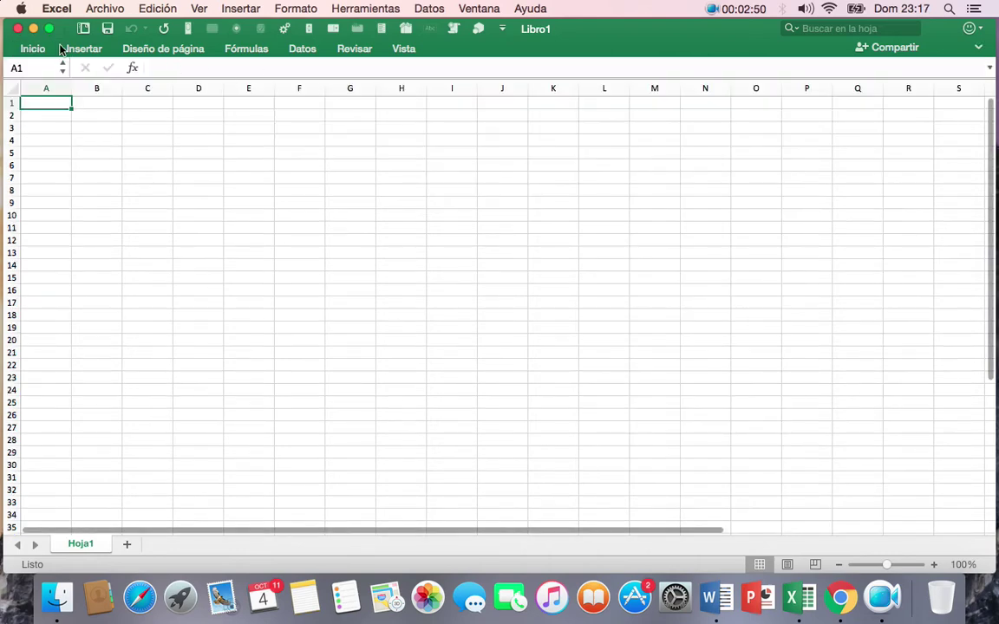
click(32, 48)
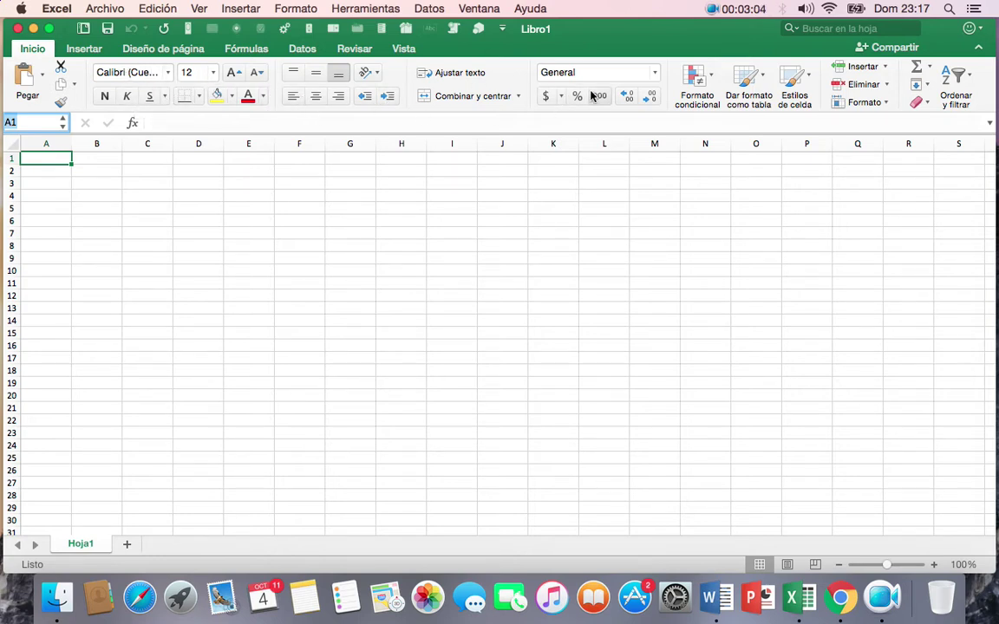
click(77, 50)
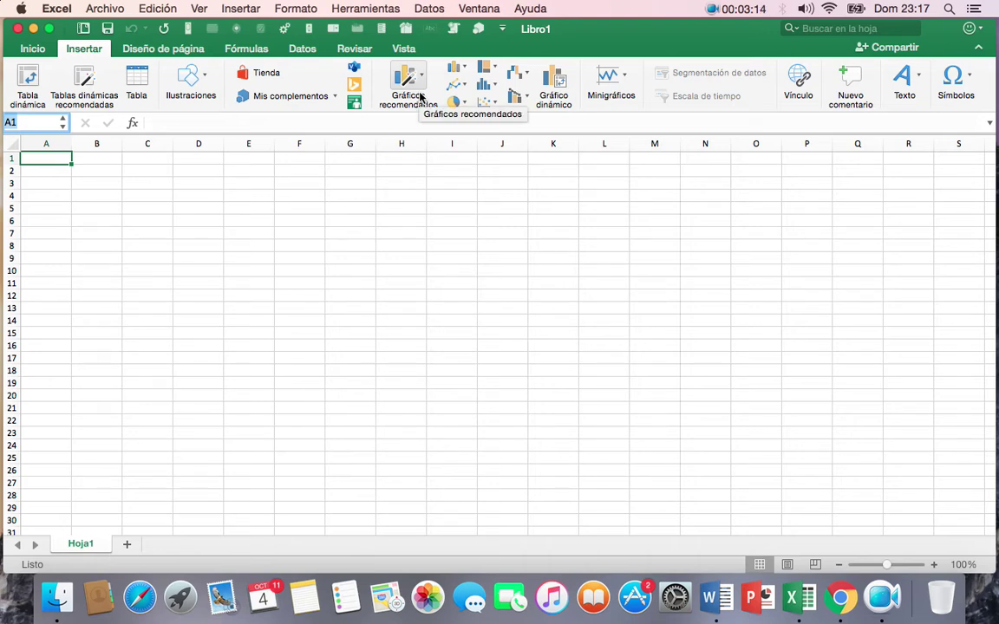
click(196, 50)
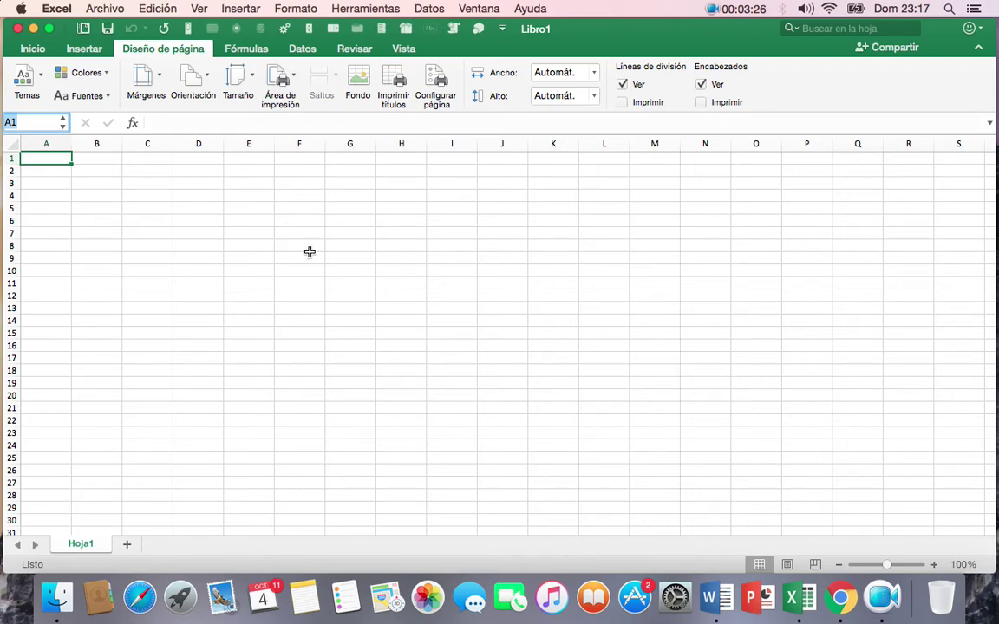
click(249, 51)
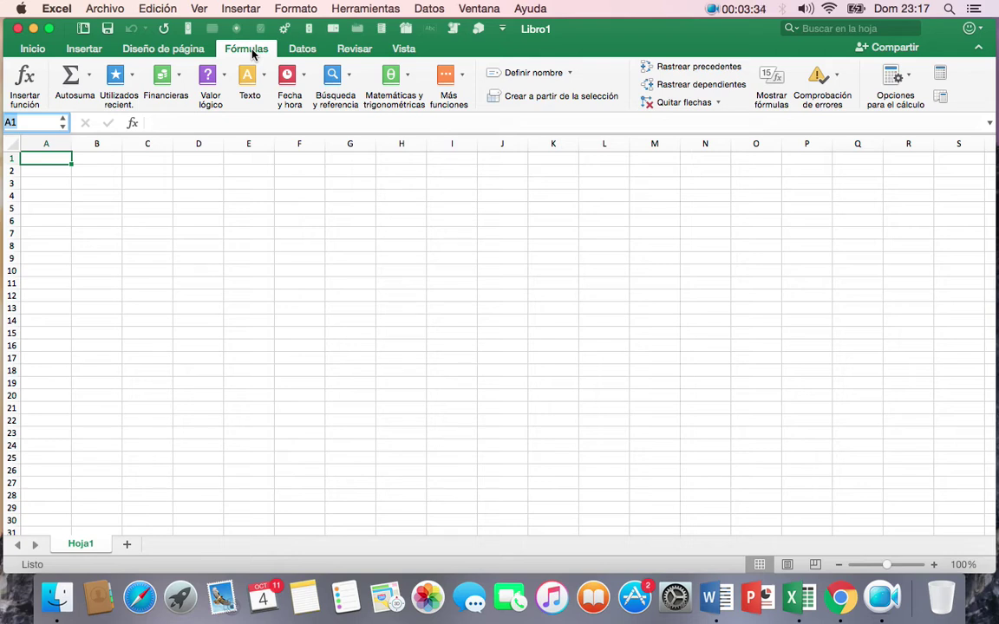
click(304, 51)
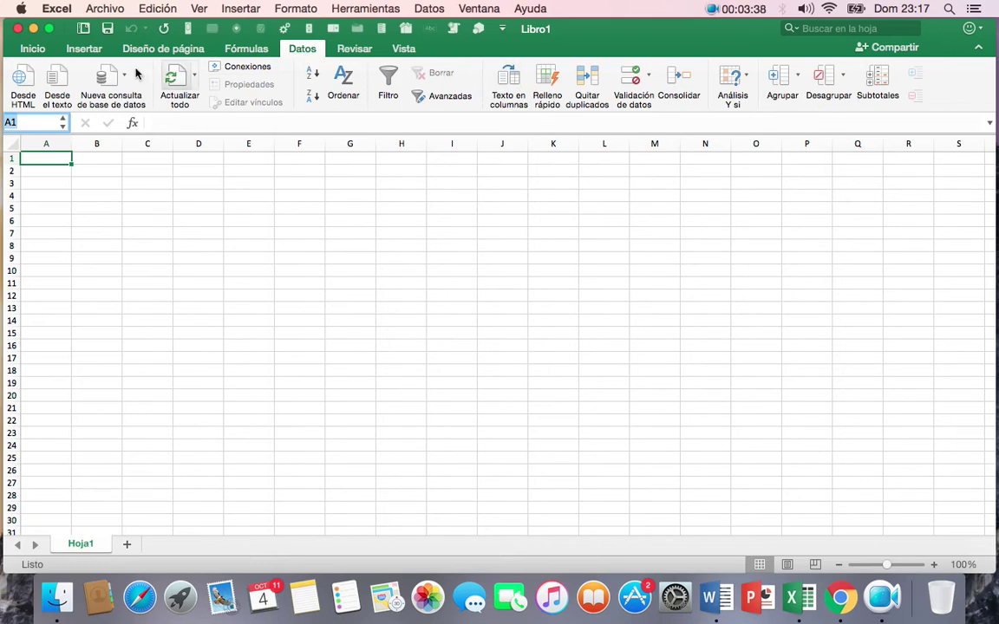
click(35, 49)
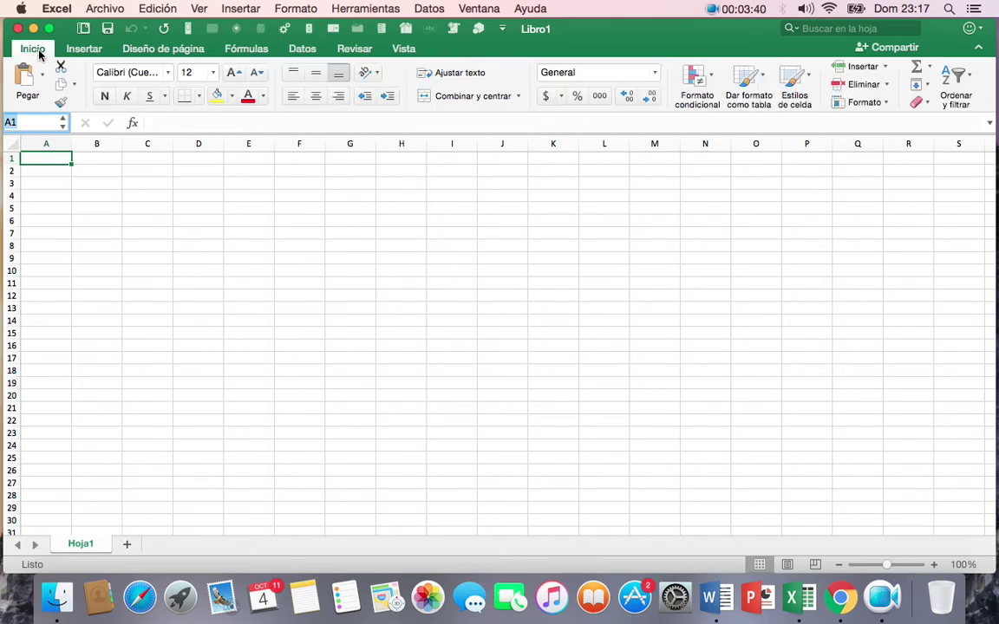
Select cell D7, switch to Word to view a new blank document, and close that document.
click(210, 231)
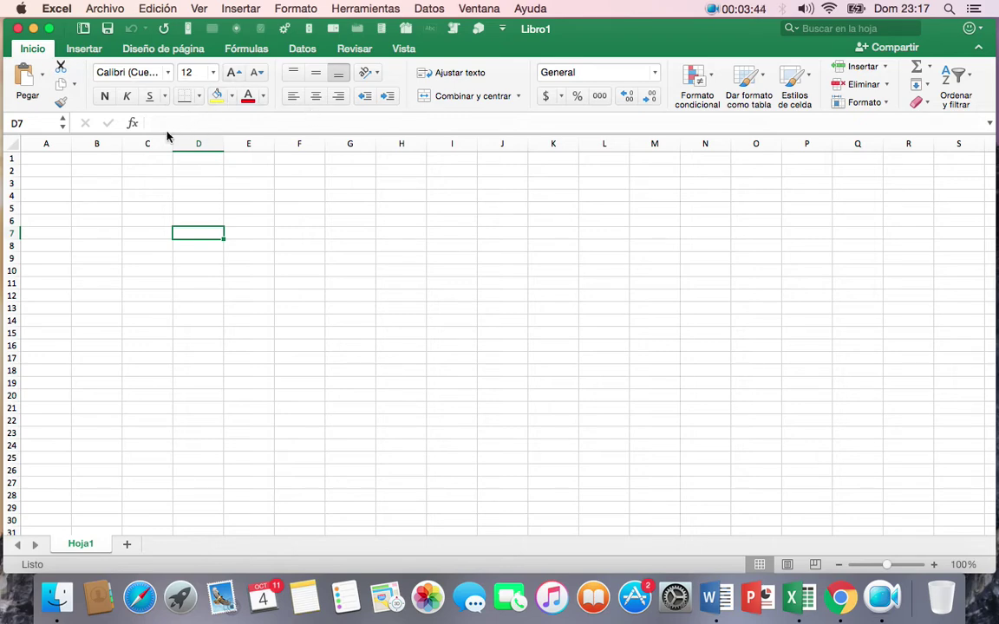
click(716, 596)
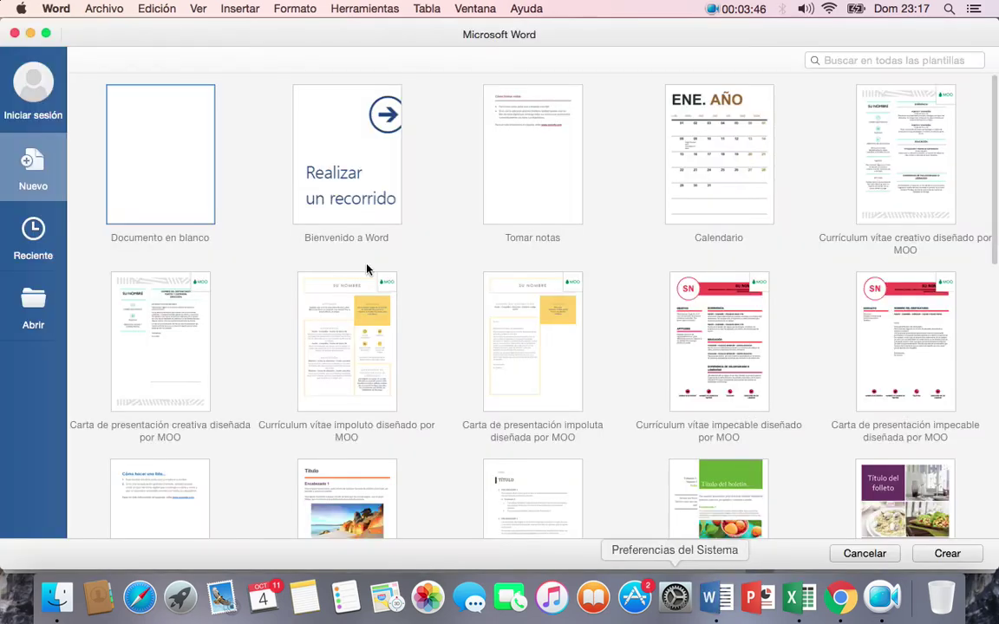
double_click(208, 208)
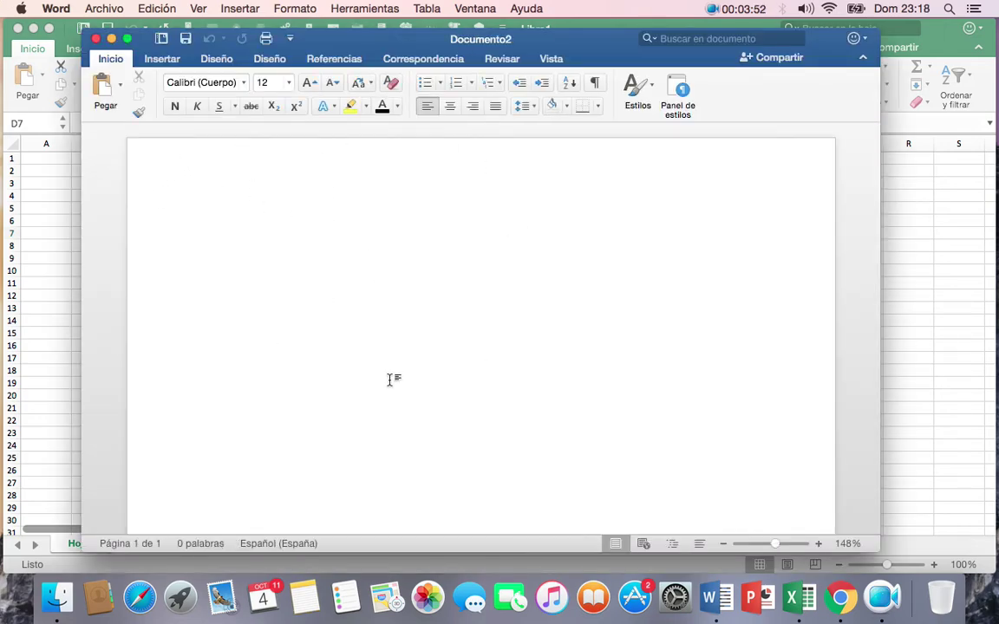
click(95, 38)
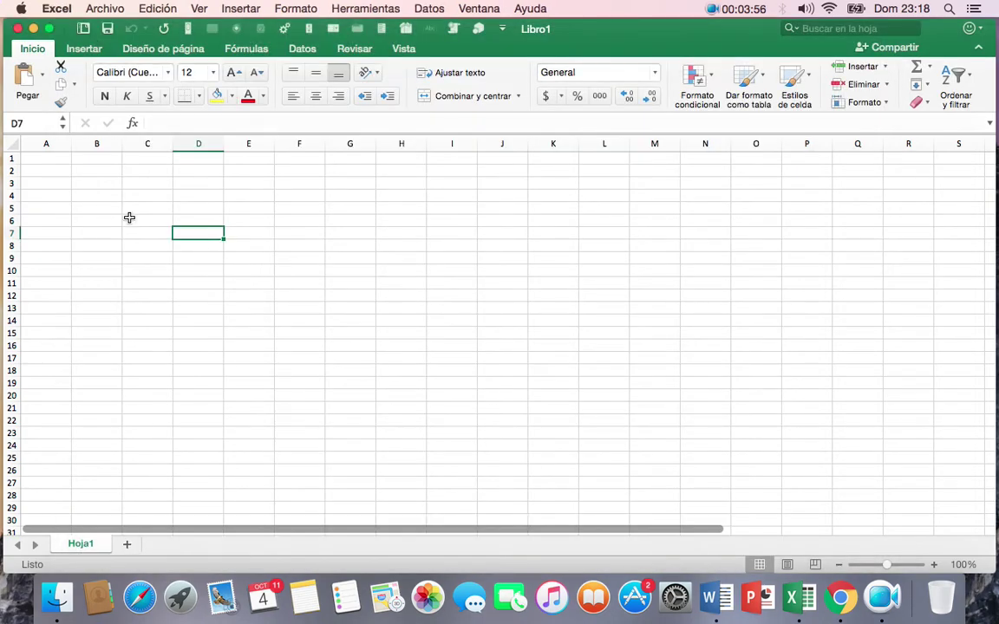
Select the entire sheet, followed by the individual cells E11, A1, B1, B2, A2, A1 and B1.
click(17, 141)
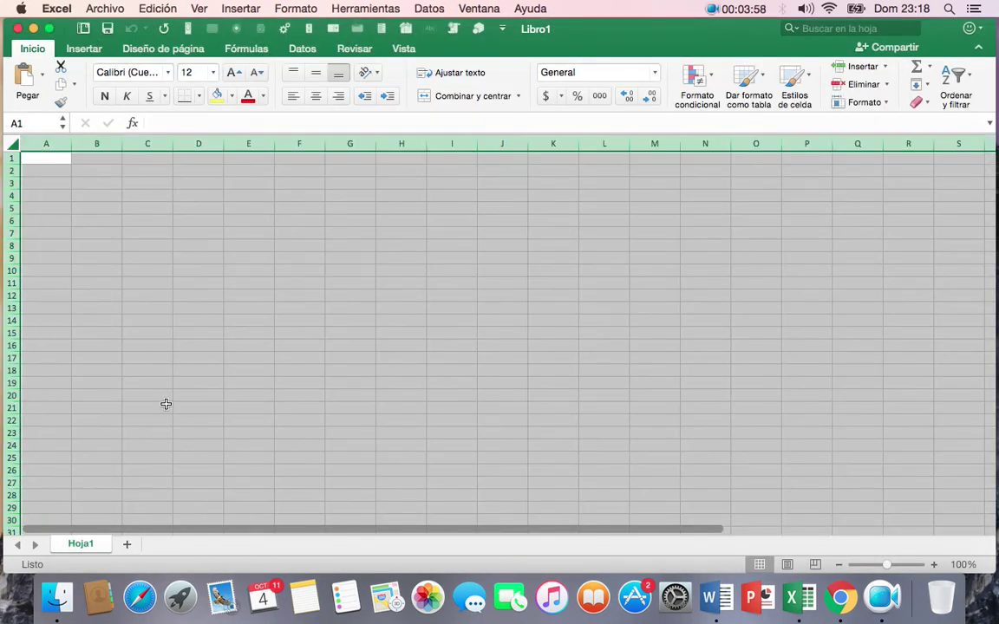
click(234, 286)
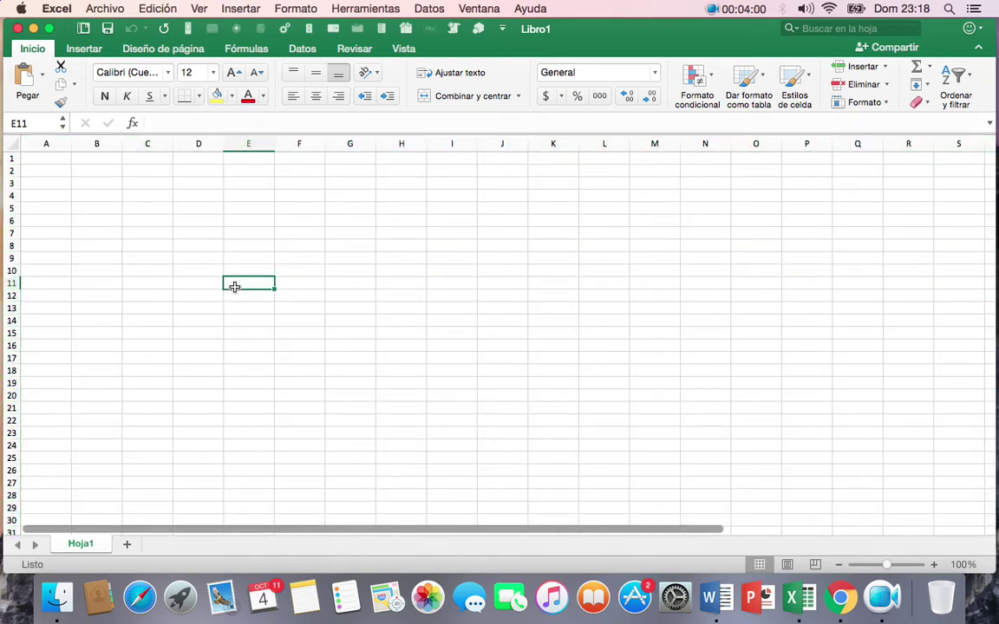
click(40, 157)
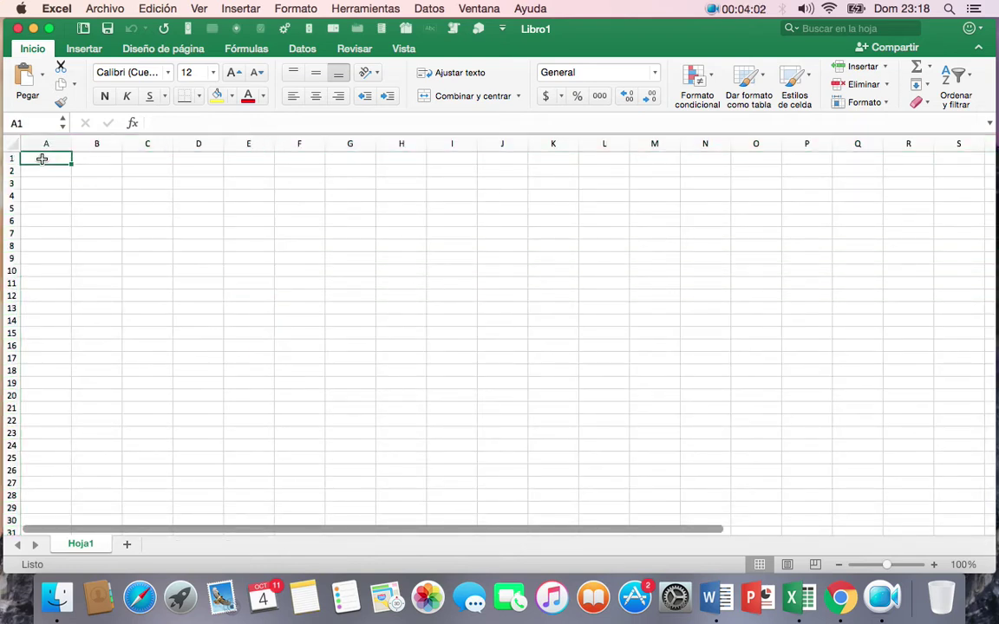
click(94, 156)
click(87, 169)
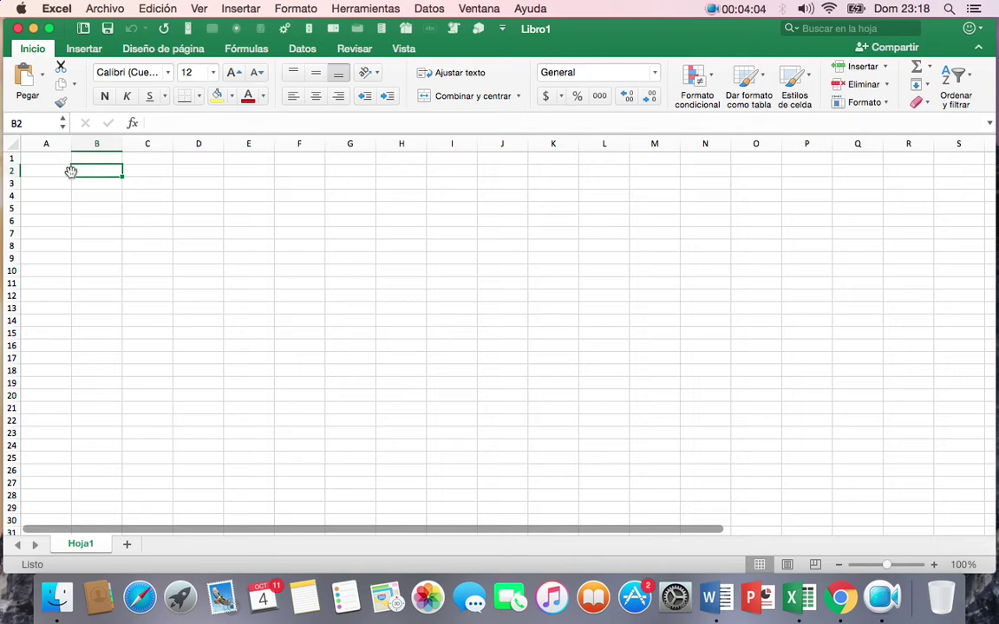
click(54, 174)
click(44, 157)
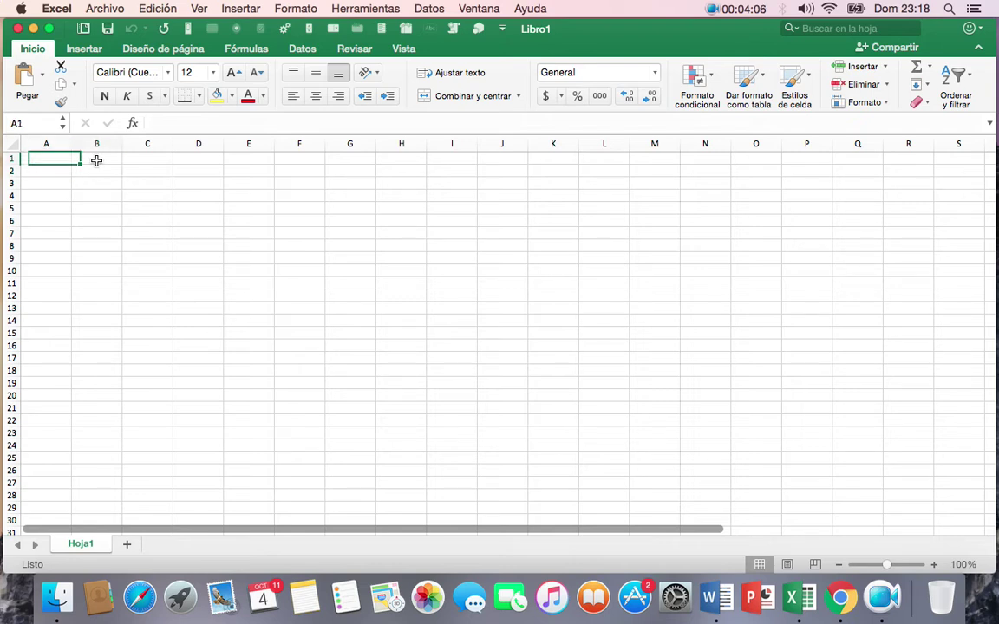
click(93, 159)
Select row 1, column B, cell A1 and column A in turn, ending on cell B1.
click(12, 158)
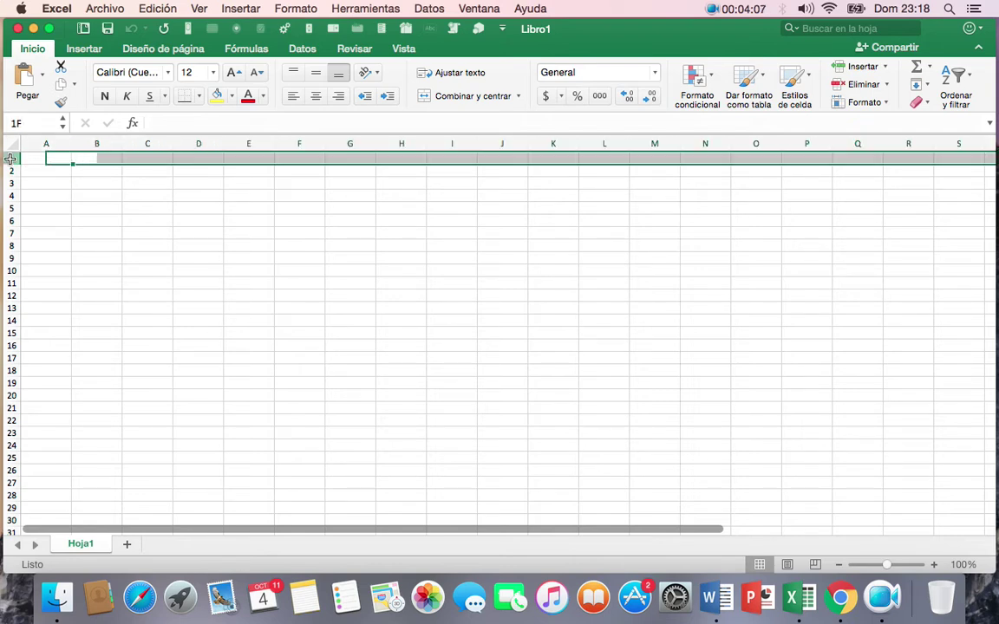
click(96, 141)
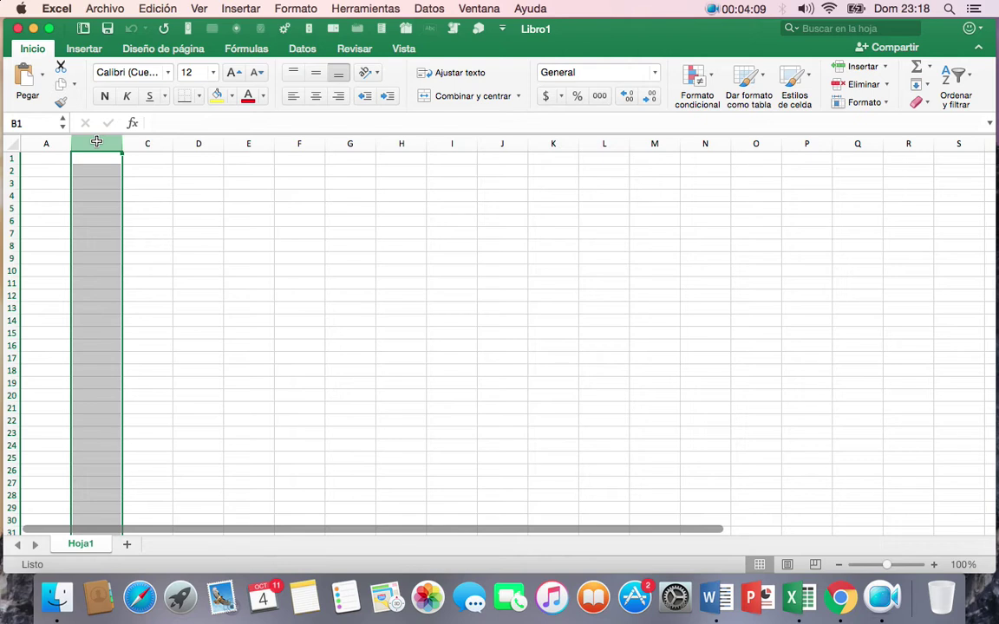
click(37, 160)
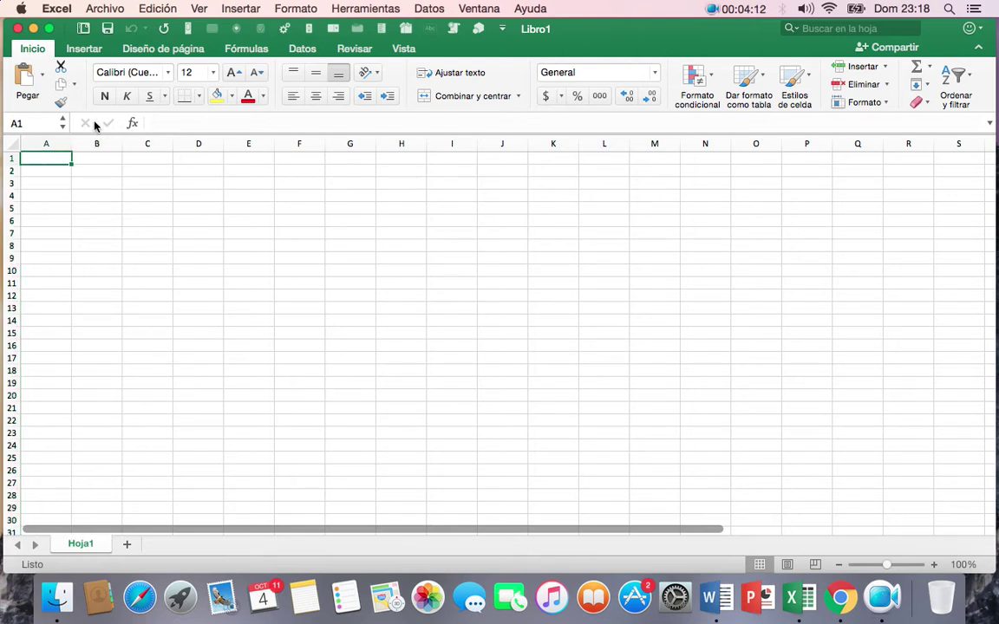
drag(13, 163, 92, 146)
click(46, 143)
click(98, 157)
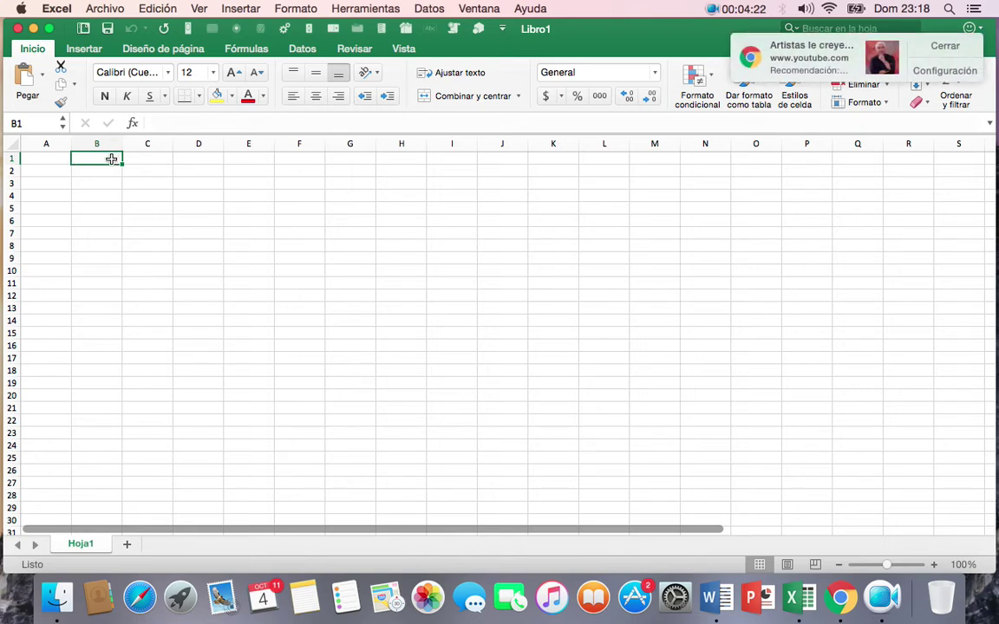
Dismiss the browser notification, and place the focus in cell B1's formula bar and its name box.
click(944, 45)
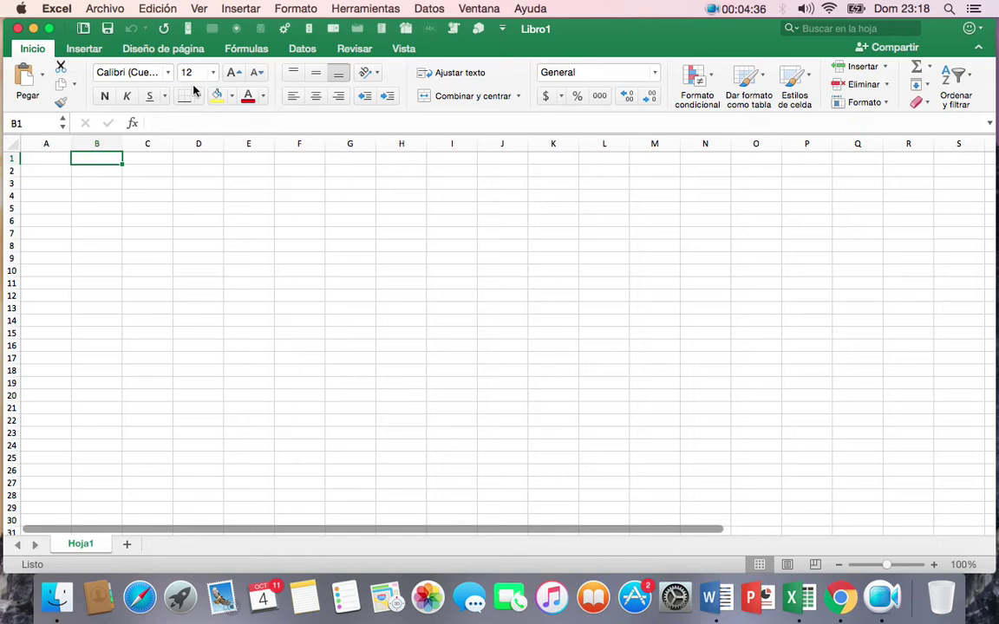
click(166, 122)
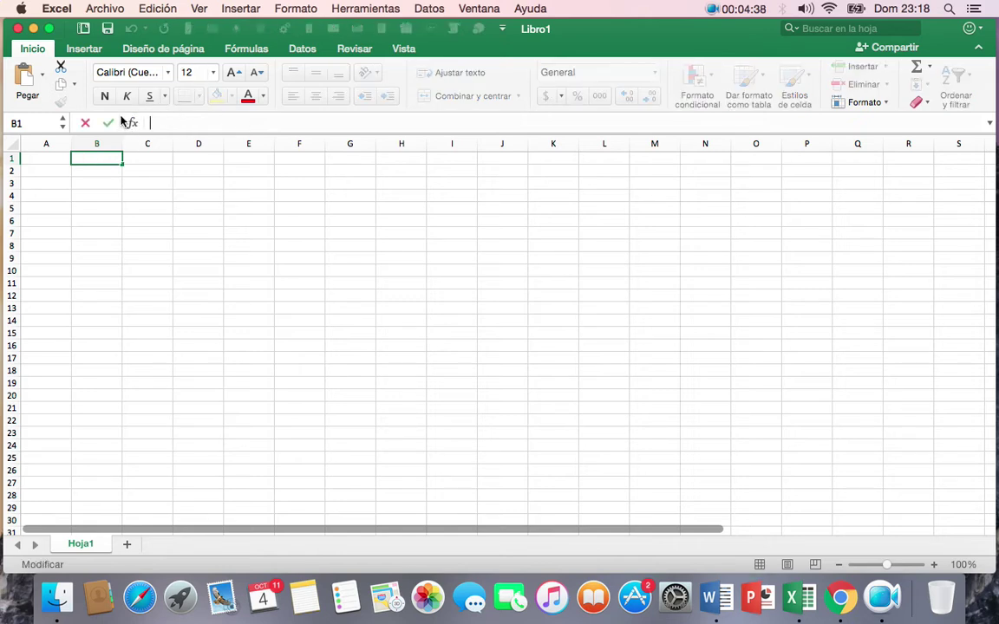
click(35, 122)
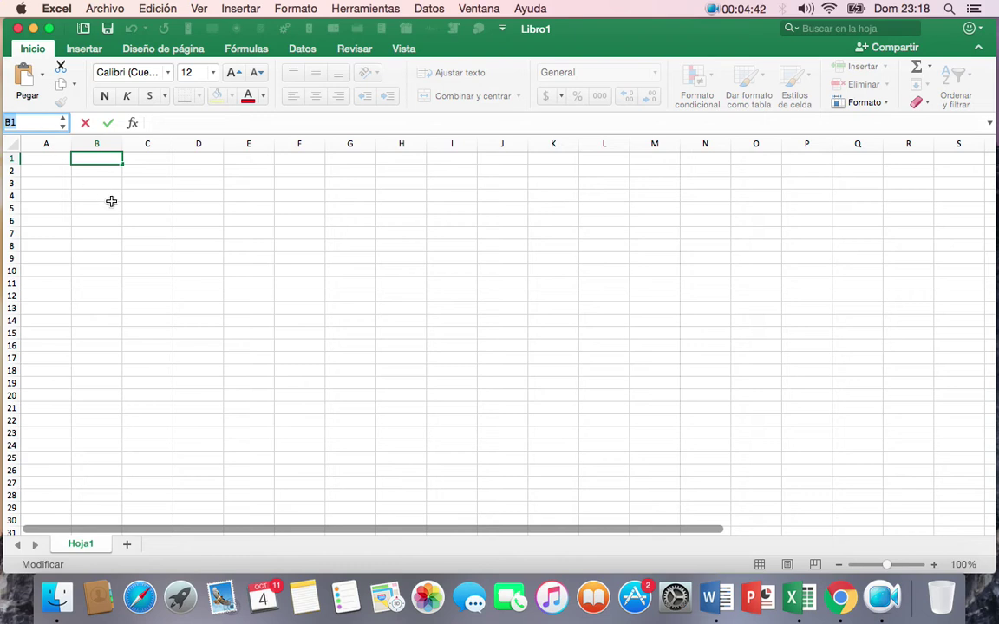
Select cells D2, B4, F1, A1, C2, C4 and F6 in turn to show their references.
click(212, 175)
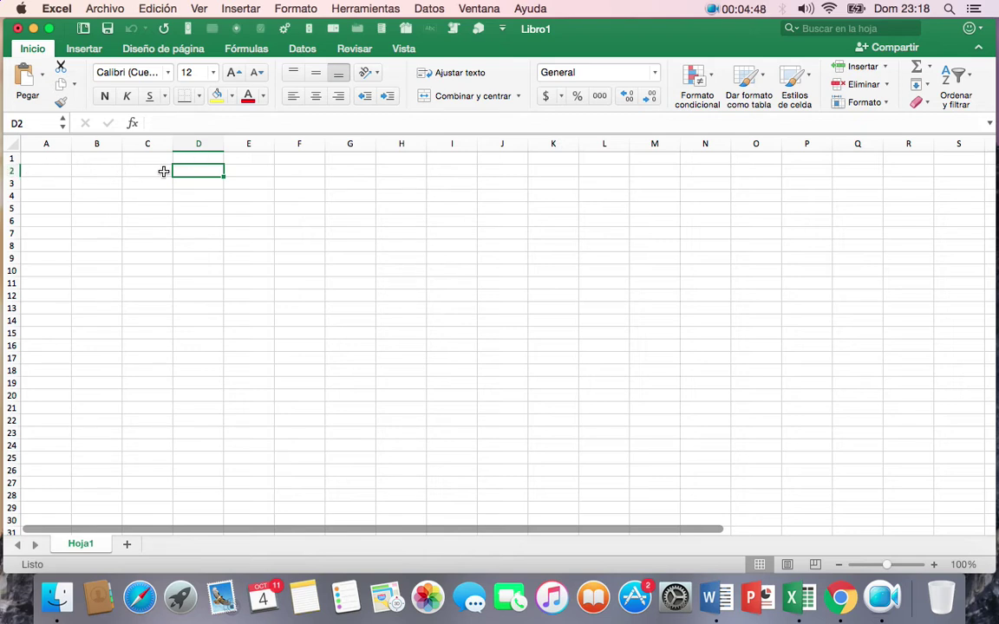
click(102, 194)
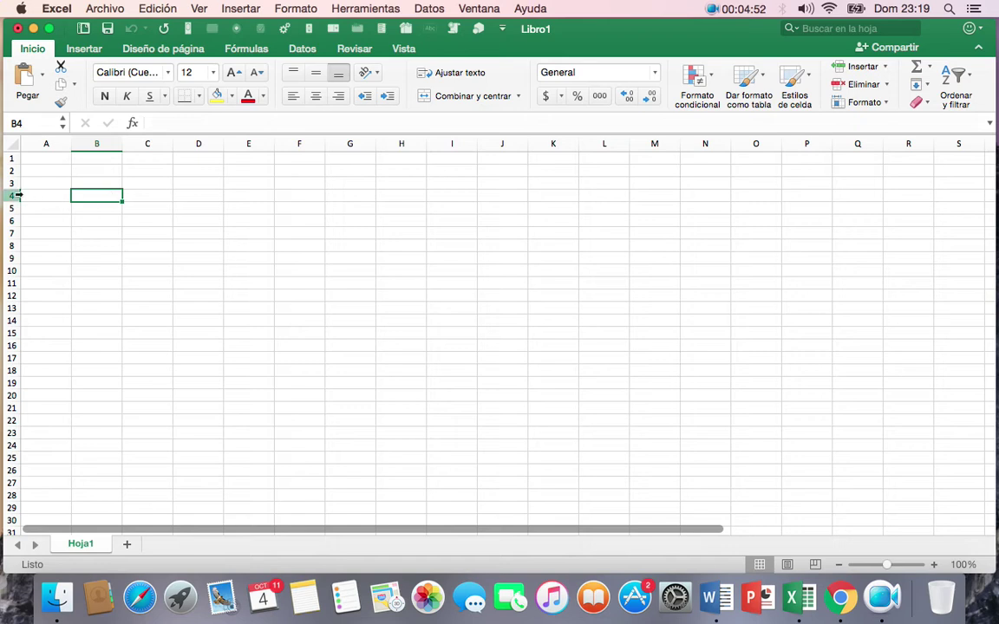
click(297, 162)
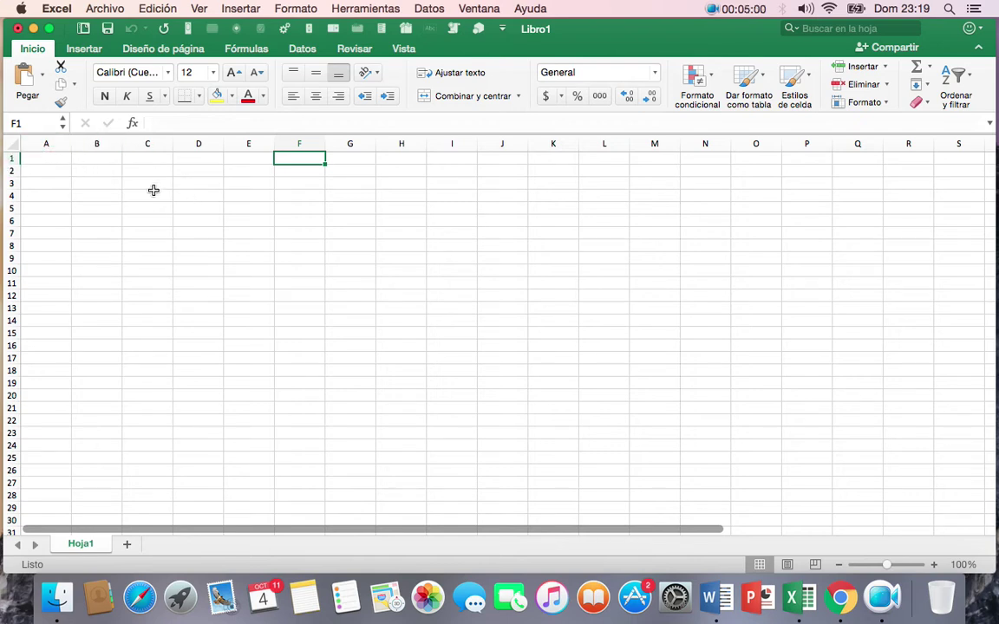
click(41, 161)
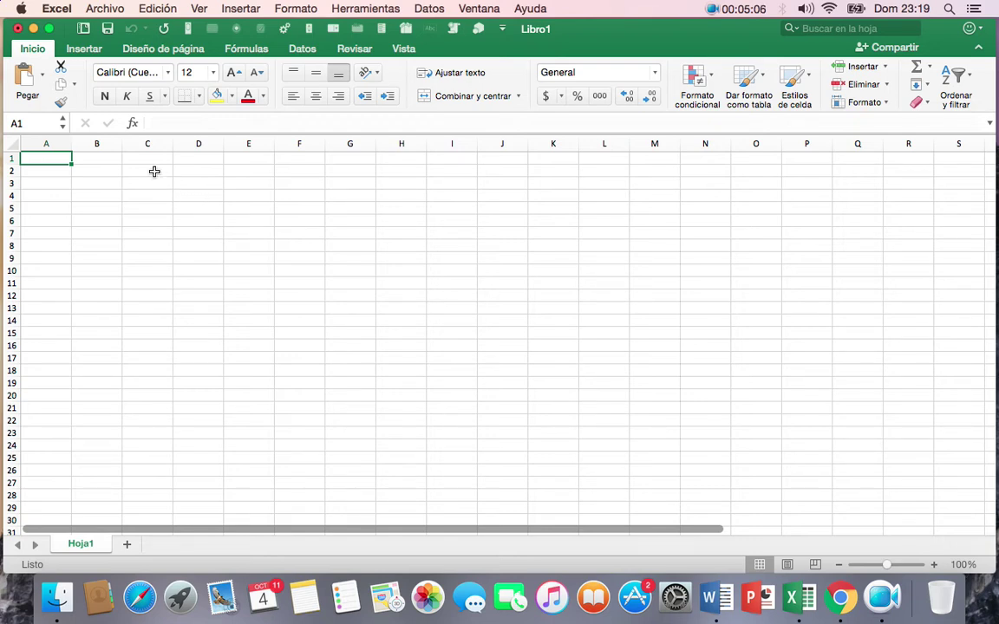
click(153, 171)
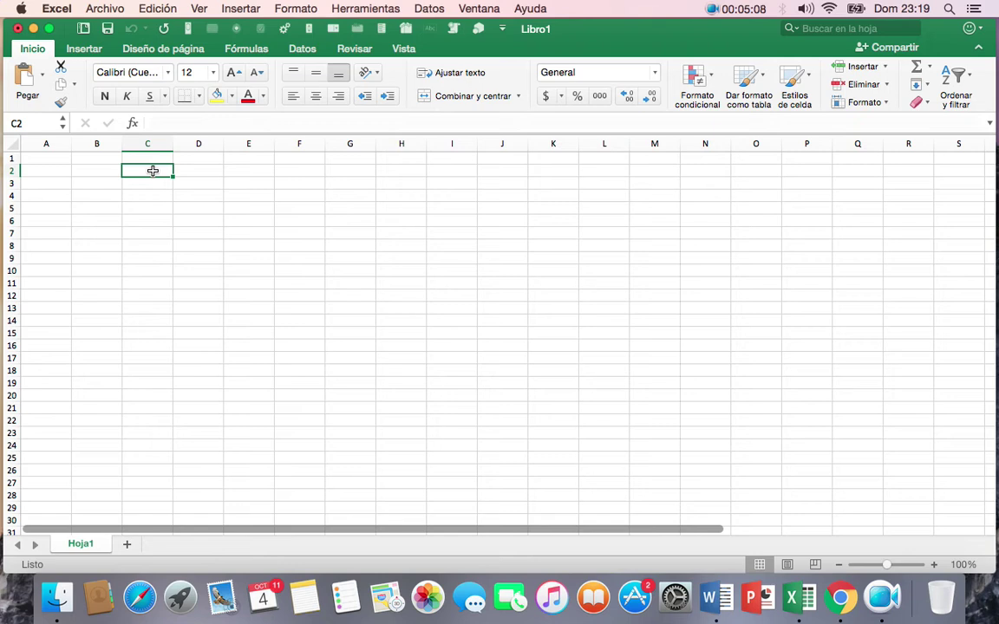
click(152, 194)
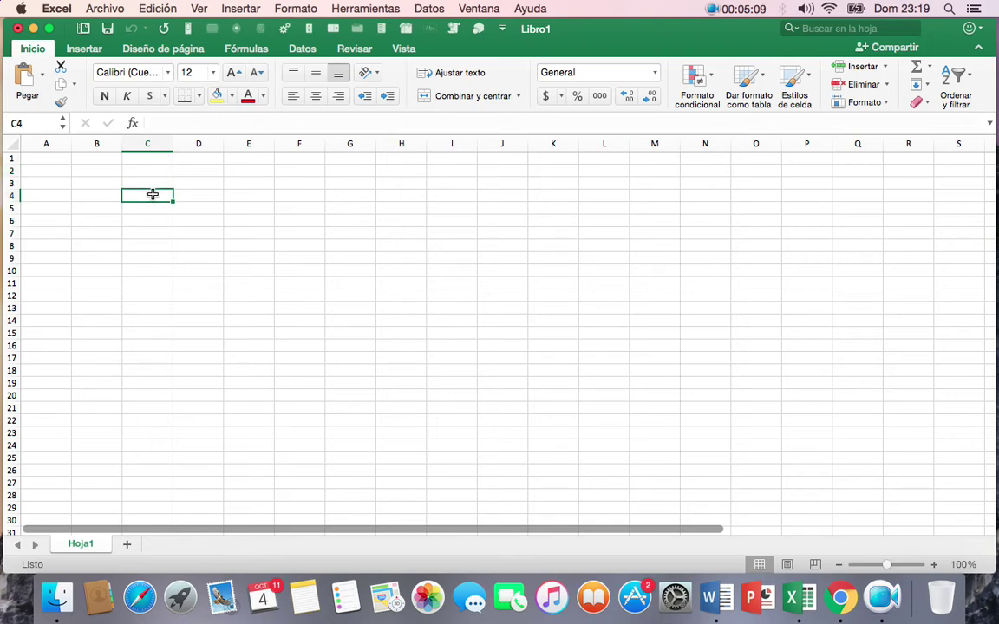
click(287, 219)
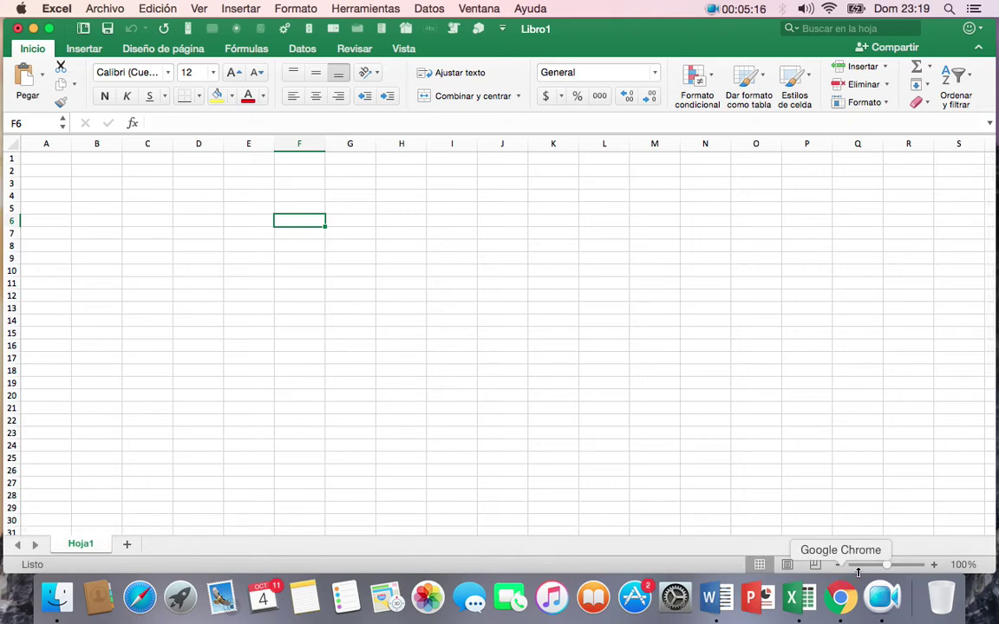
Zoom the sheet to 225%, return it to 100%, and set the final zoom to 143%.
click(902, 568)
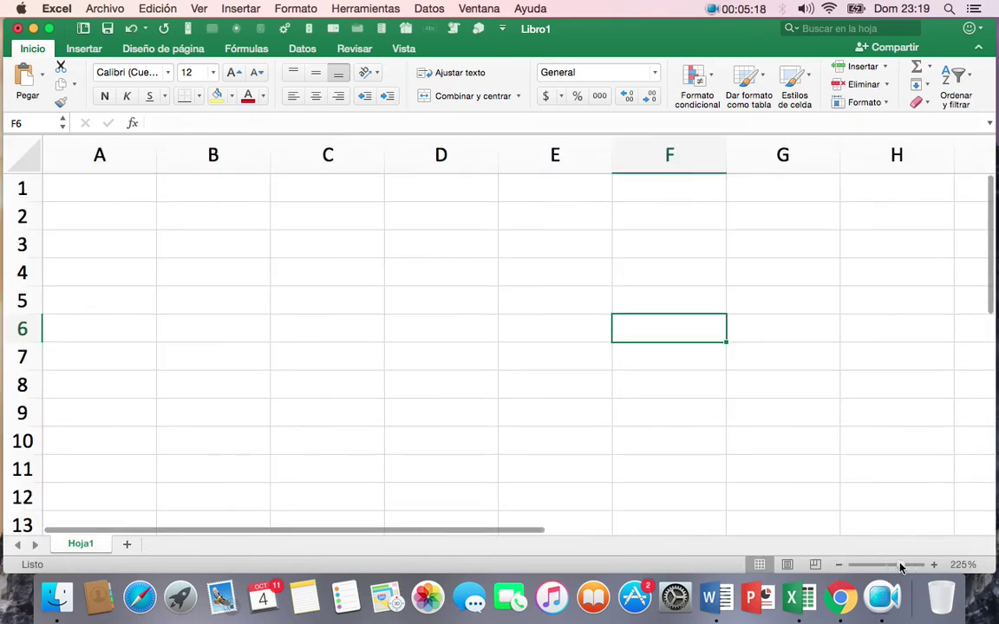
drag(902, 568, 887, 570)
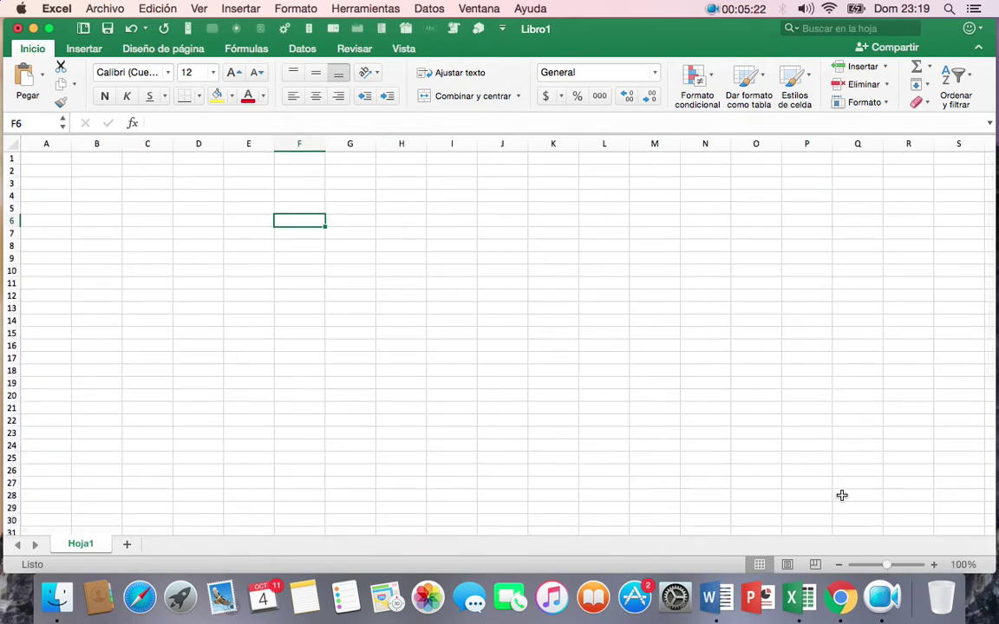
drag(891, 568, 896, 568)
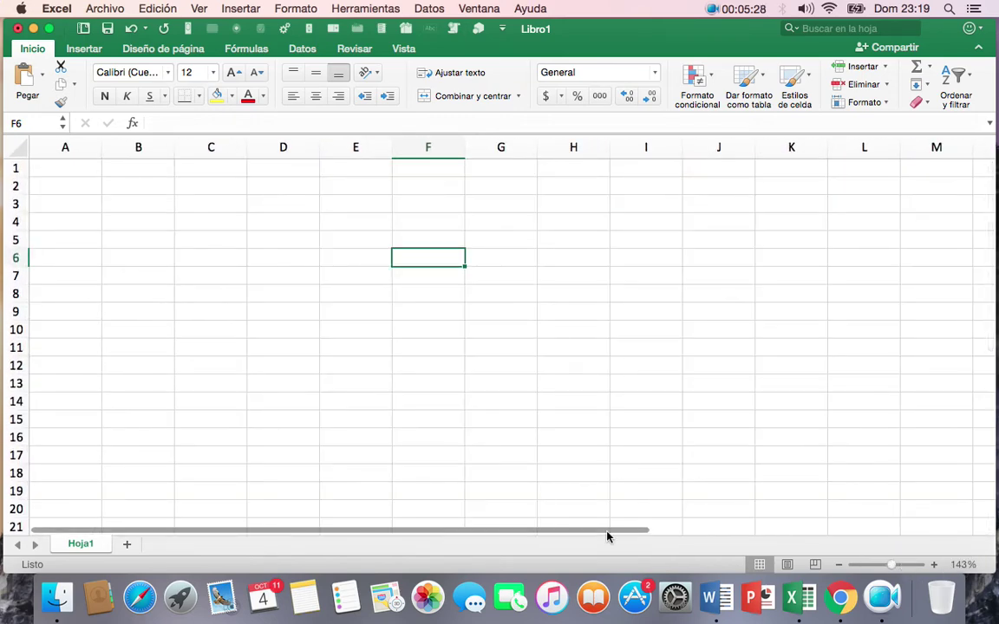
Select cell A1, the entire sheet and A1 again, followed by cells B2 and B3.
click(59, 167)
click(18, 156)
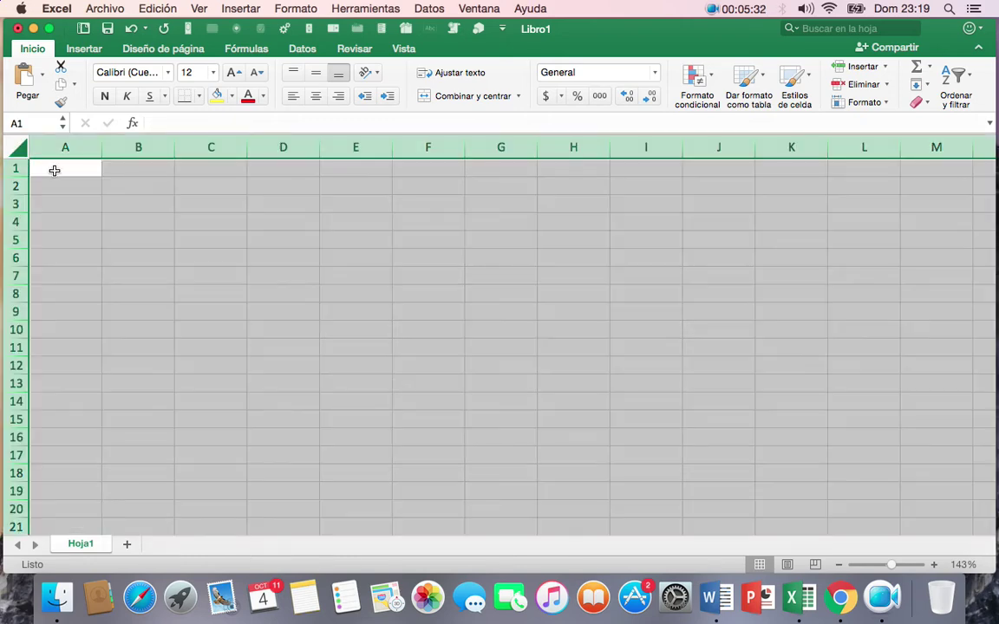
click(53, 168)
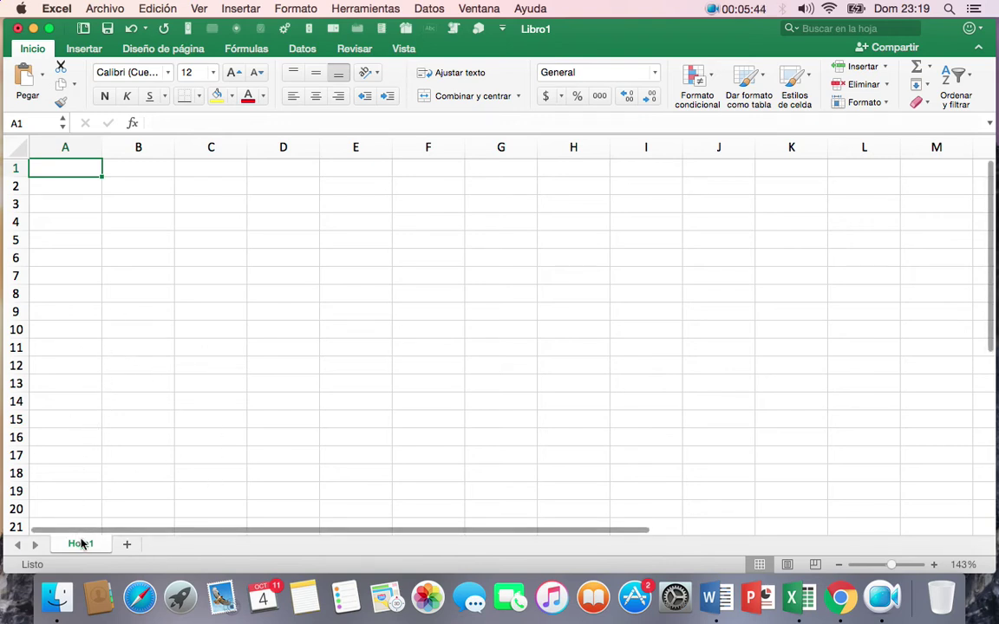
click(122, 189)
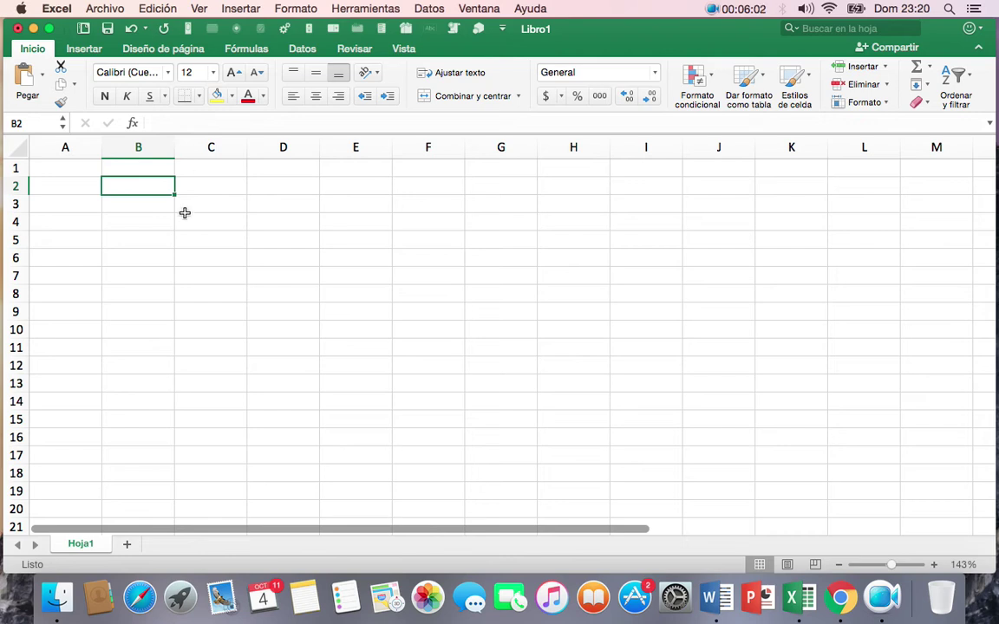
click(134, 201)
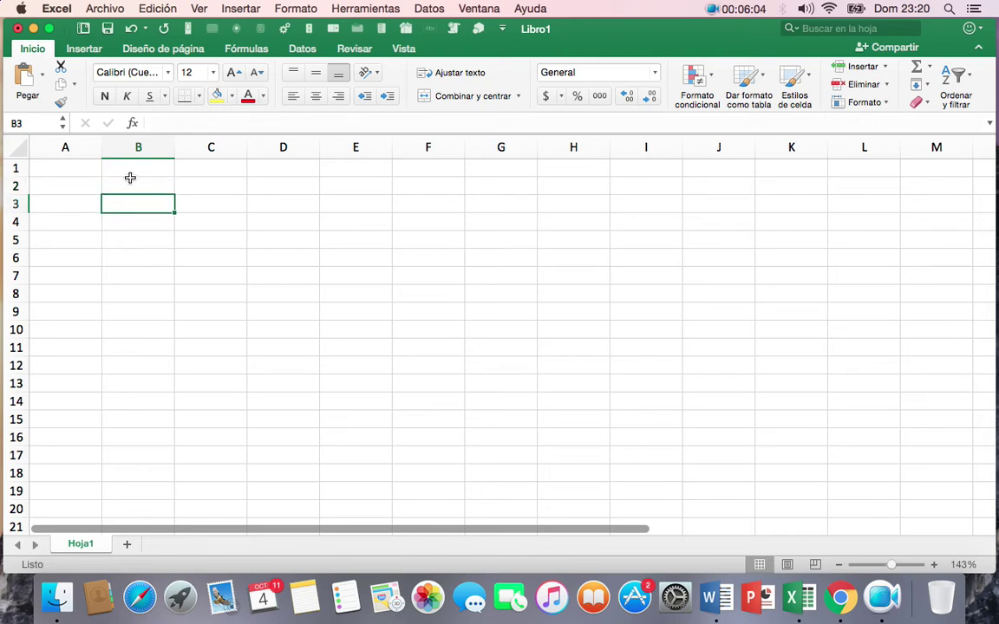
Enter 5 in cell B2 and 3 in cell C2.
click(130, 179)
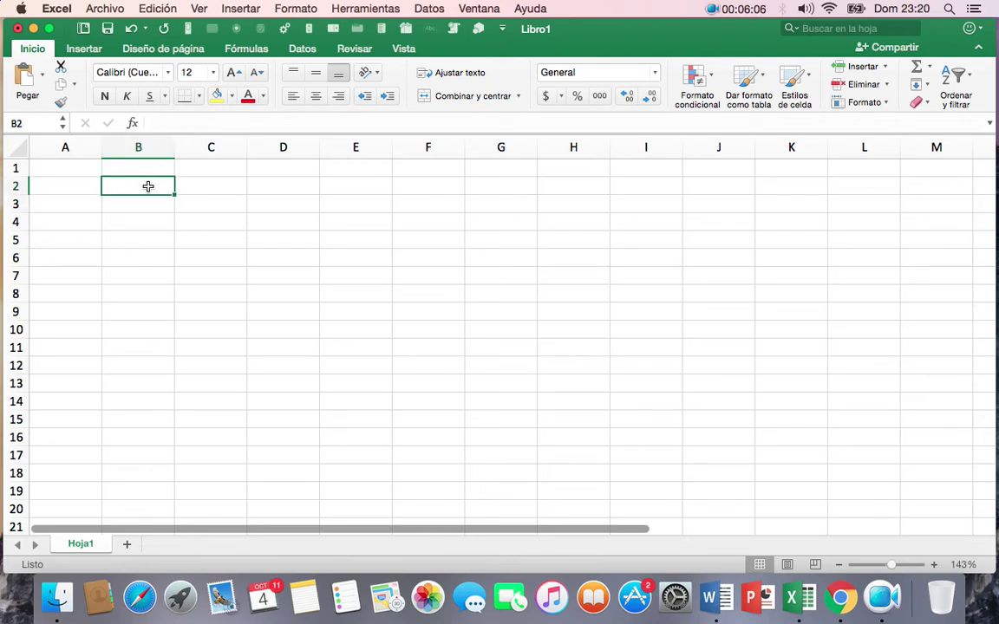
text(5)
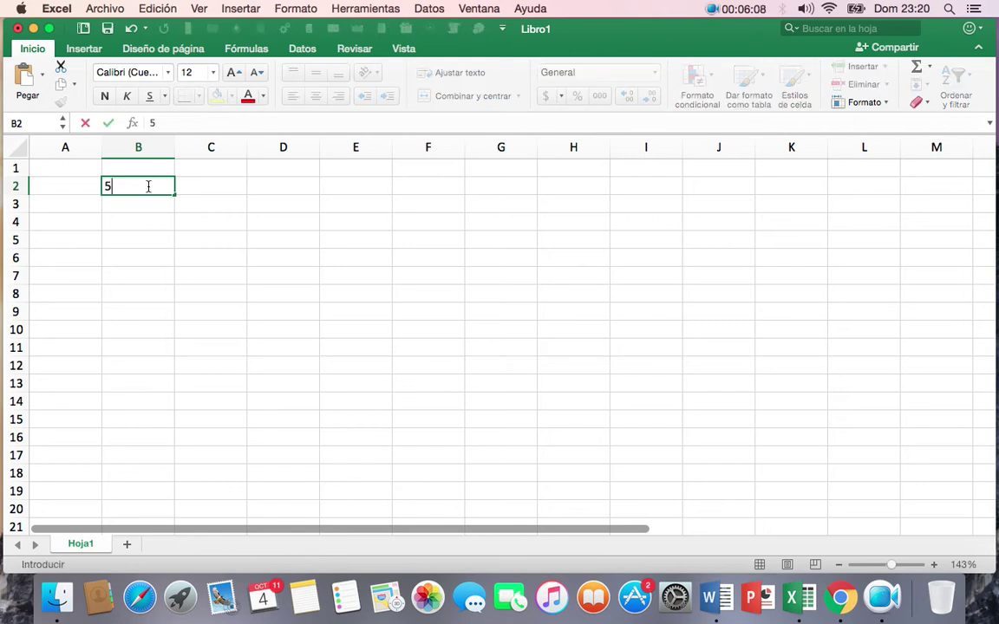
key(Tab)
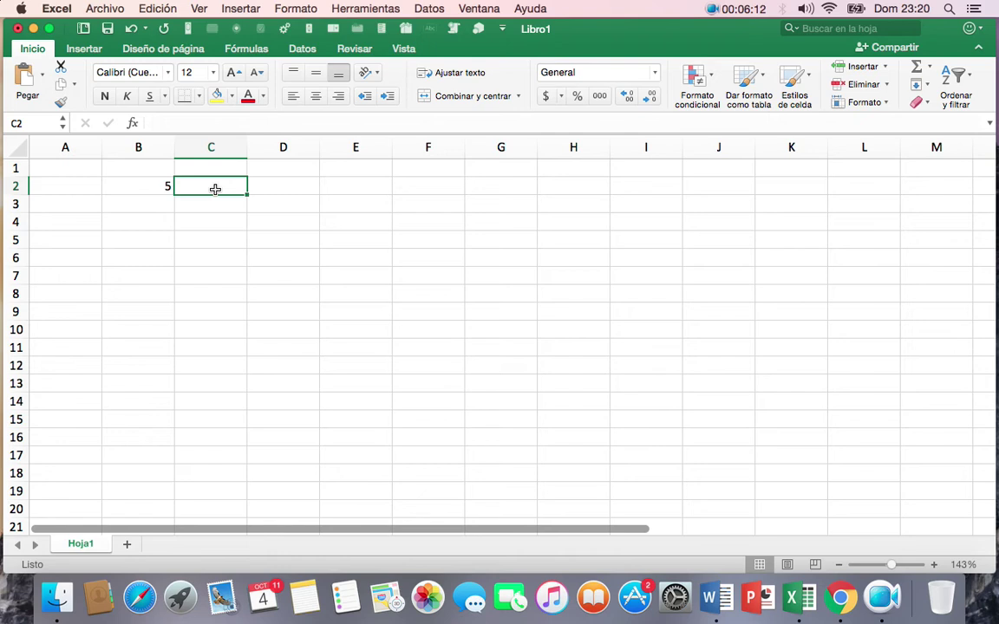
text(3)
key(Return)
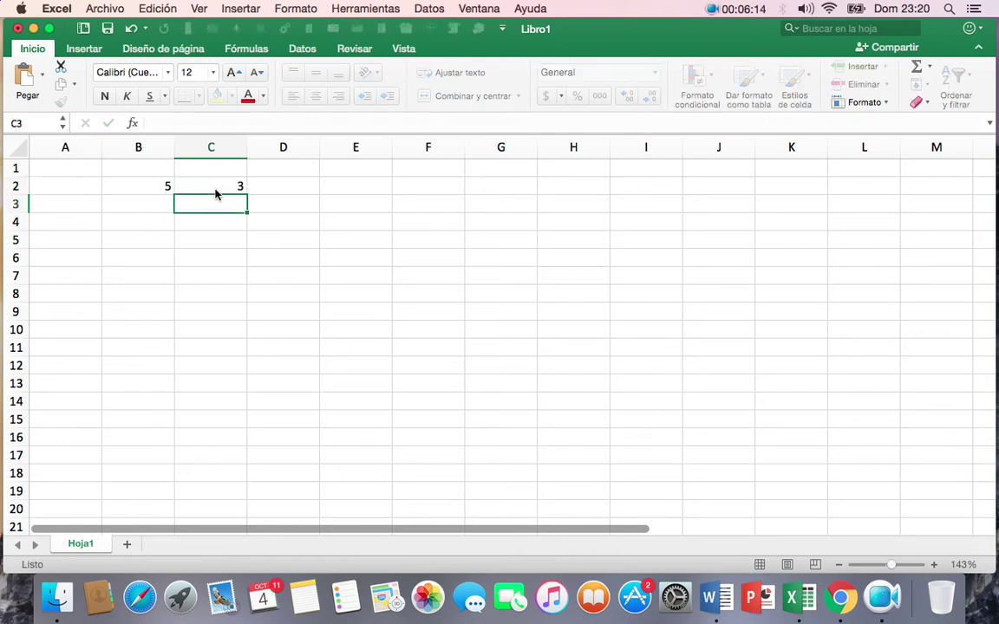
Build the formula =B2+C2 in cell D2, picking the two number cells as references.
key(Left)
key(Right)
key(Right)
key(Right)
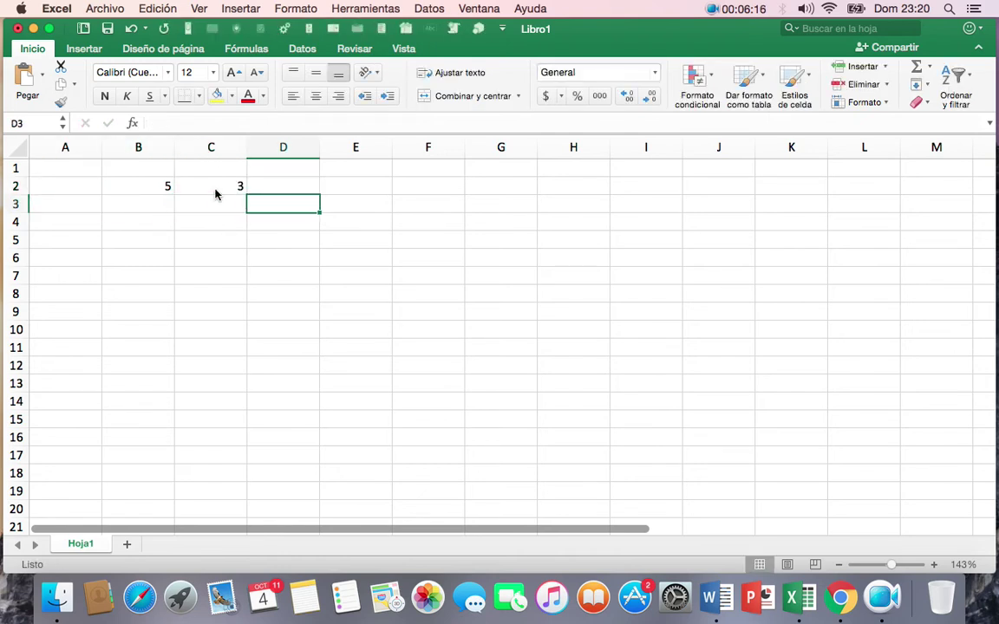
key(Up)
key(Right)
key(Left)
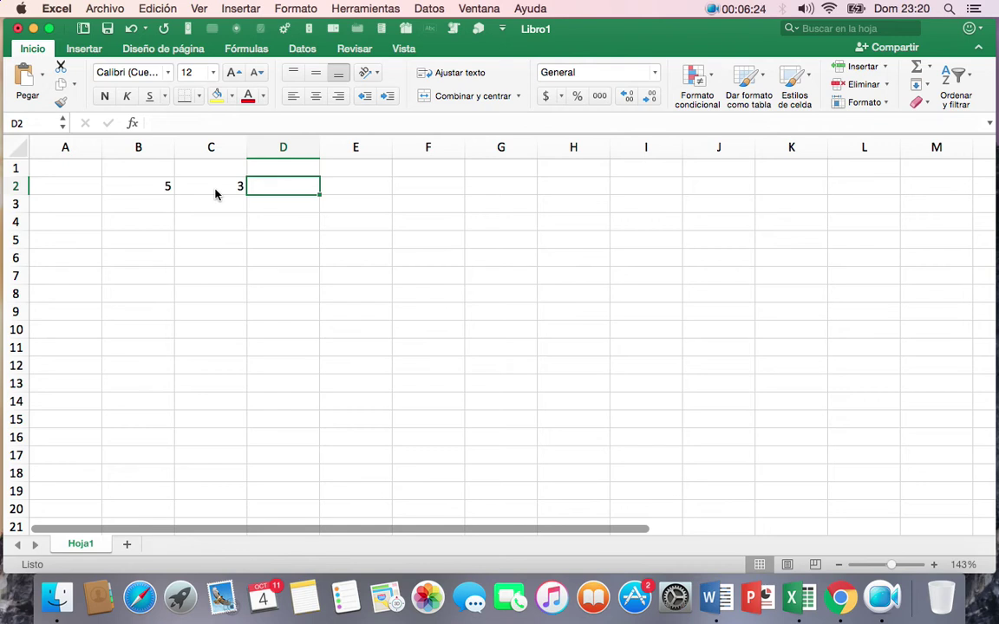
text(=)
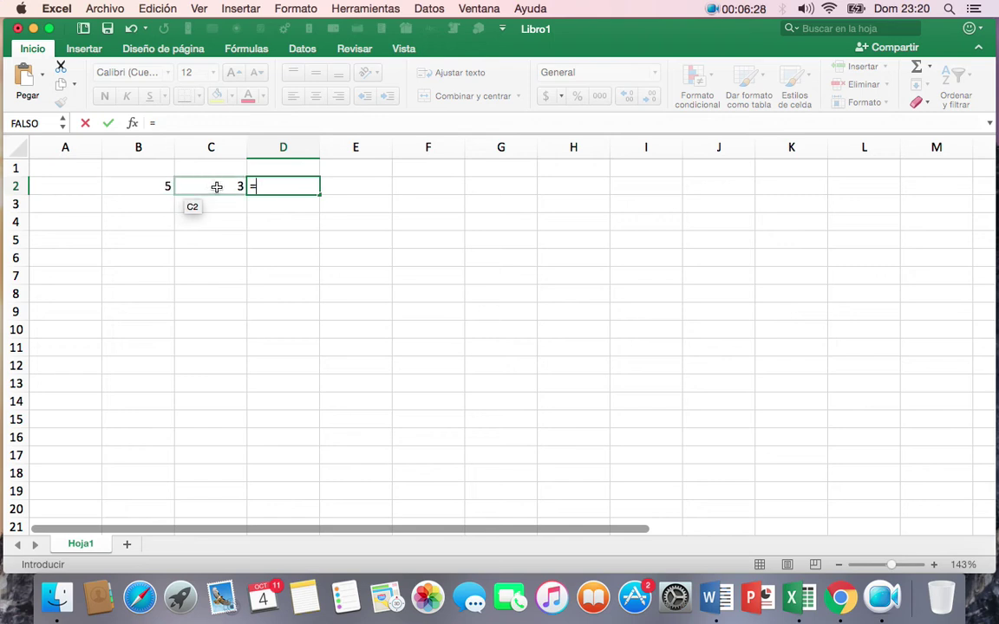
click(150, 185)
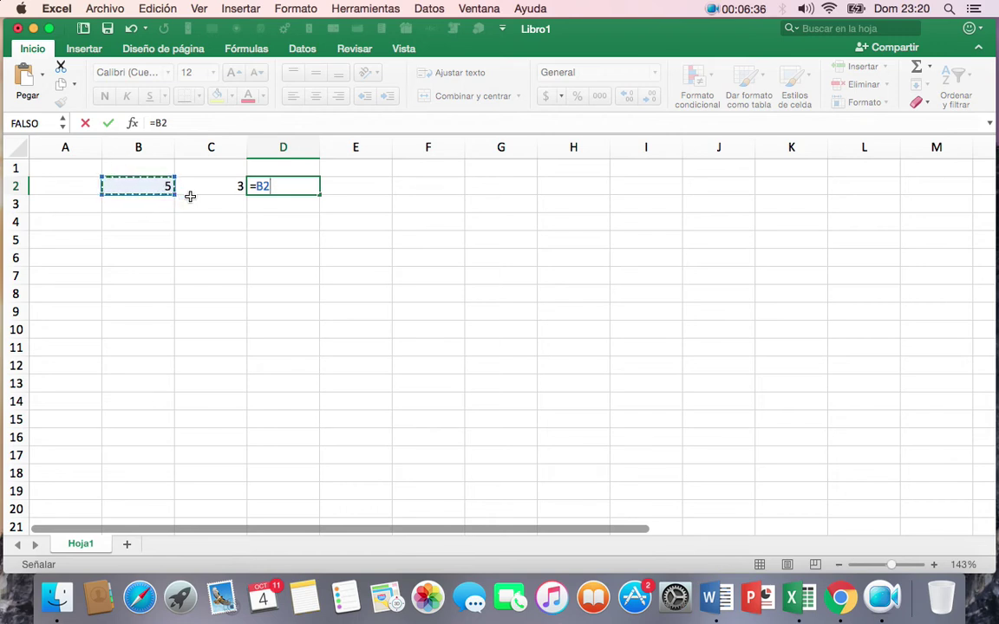
text(+)
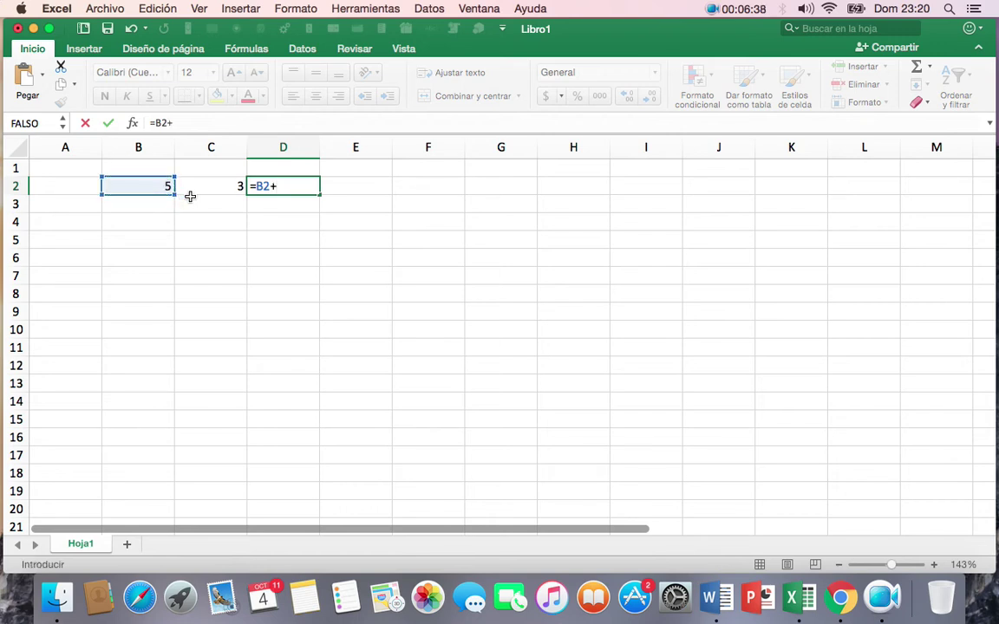
click(213, 186)
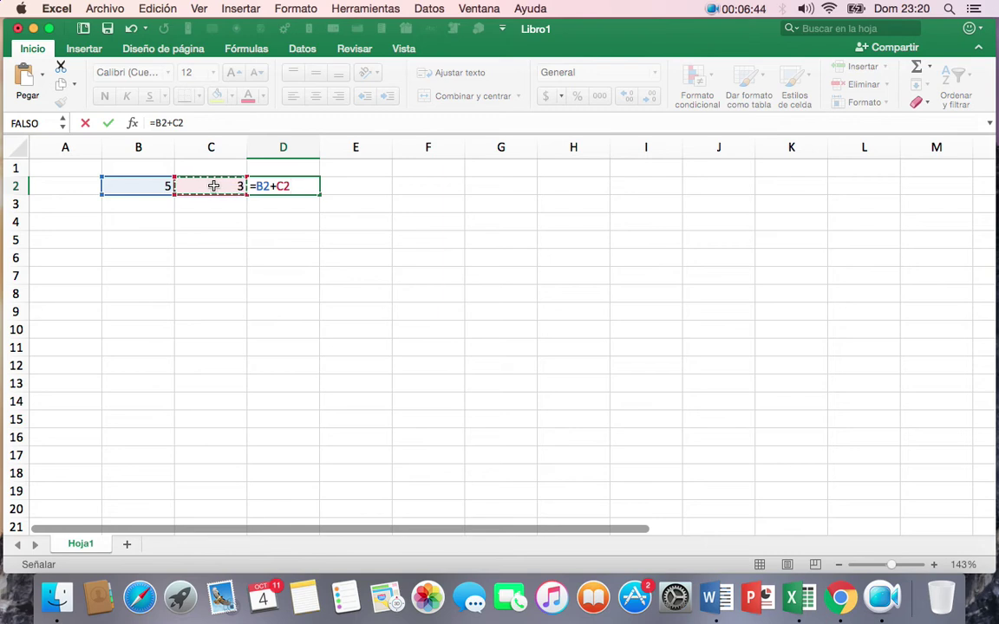
Highlight D2's formula text in the formula bar, commit the formula, and reselect cell D2.
drag(184, 122, 147, 126)
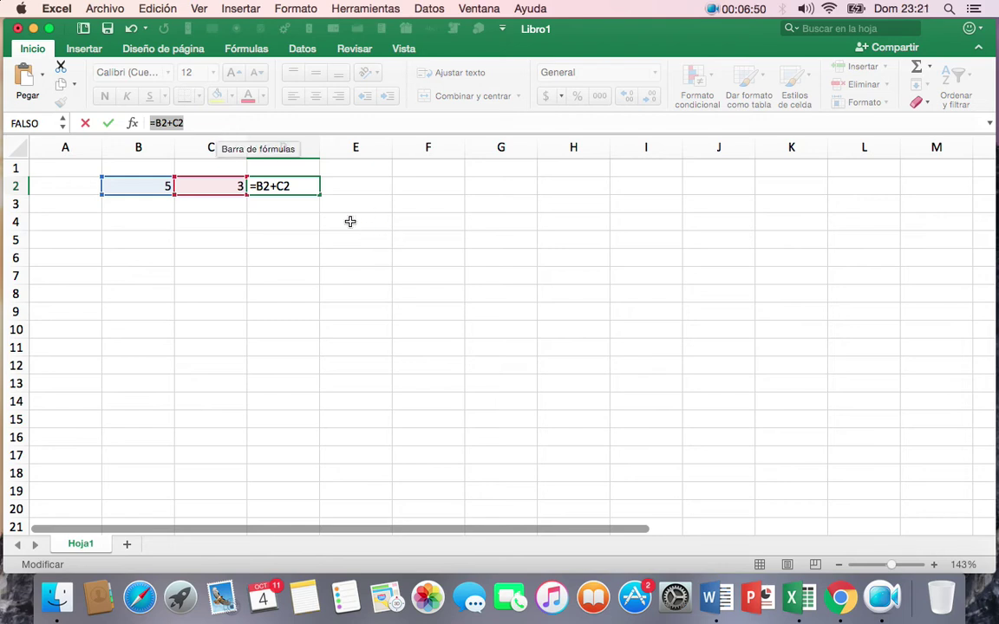
click(295, 190)
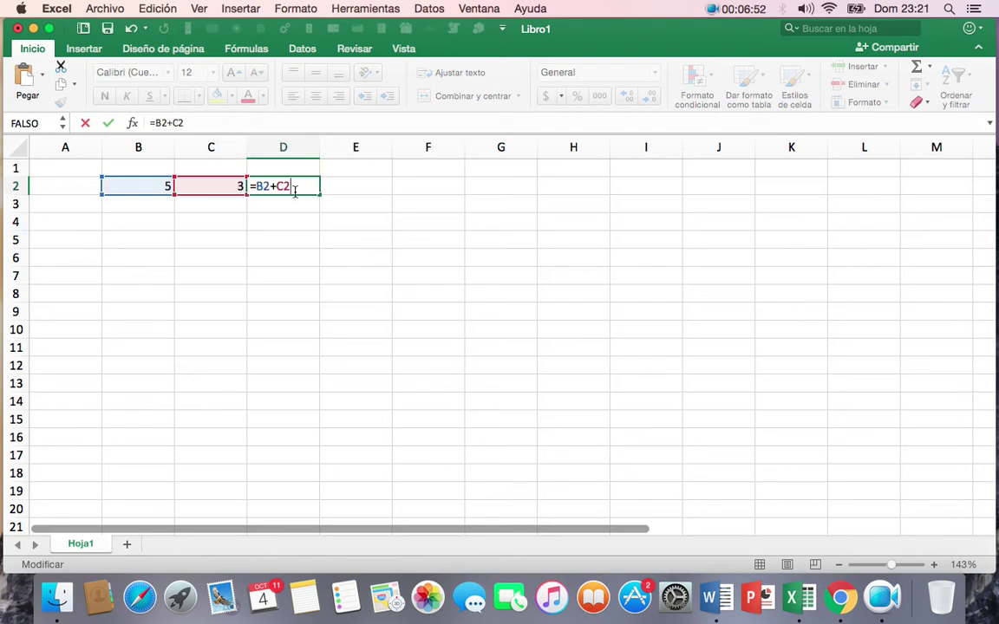
key(Return)
click(295, 196)
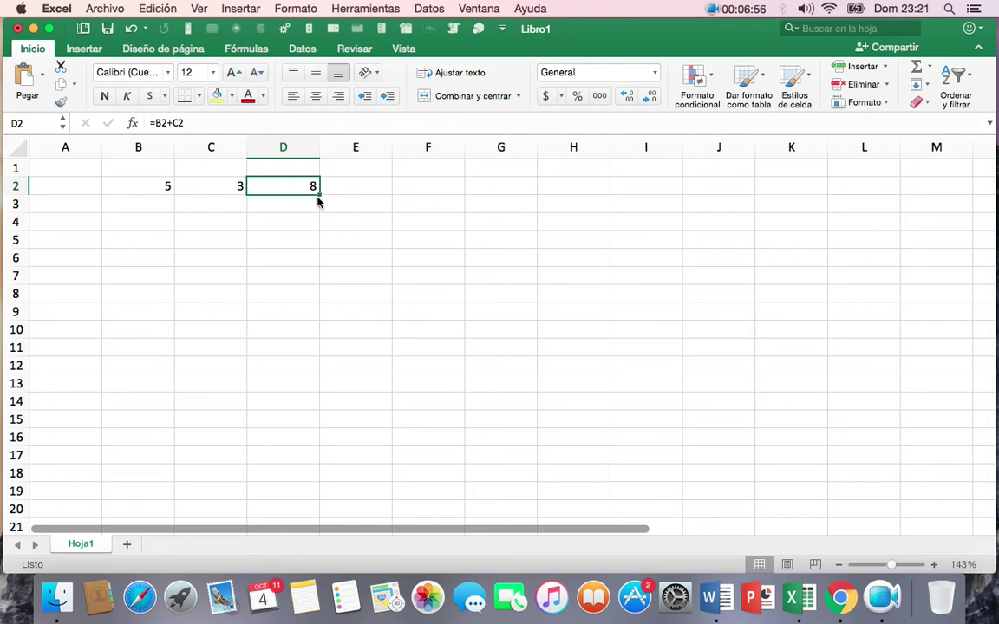
Enter the parenthesised formula =(B2+C2) in cell D3.
click(302, 208)
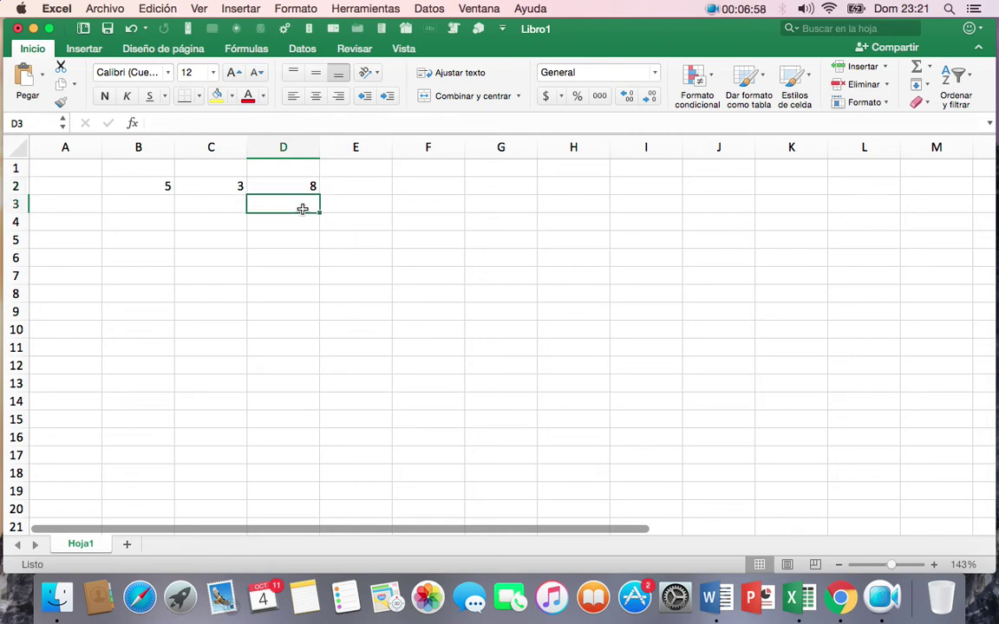
text(=)
text(()
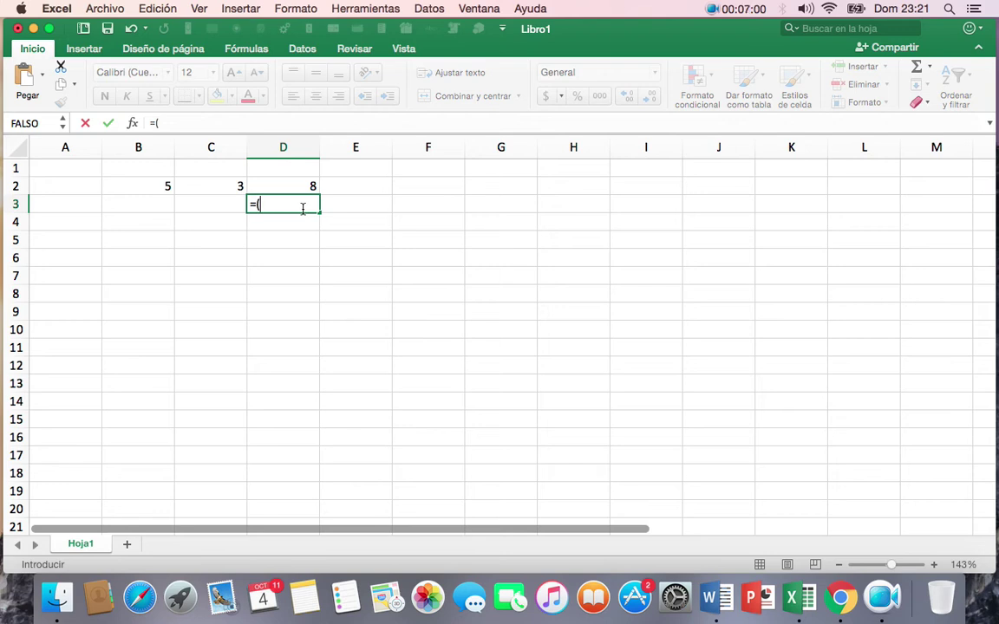
click(166, 186)
mouse_move(167, 186)
mouse_down()
mouse_move(206, 187)
mouse_move(155, 188)
mouse_up()
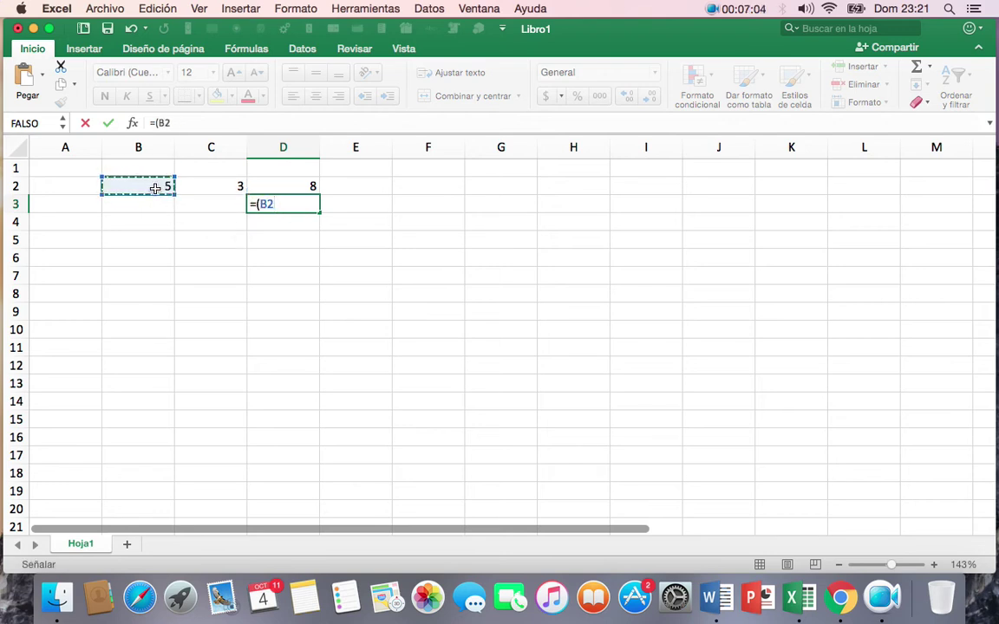
text(+)
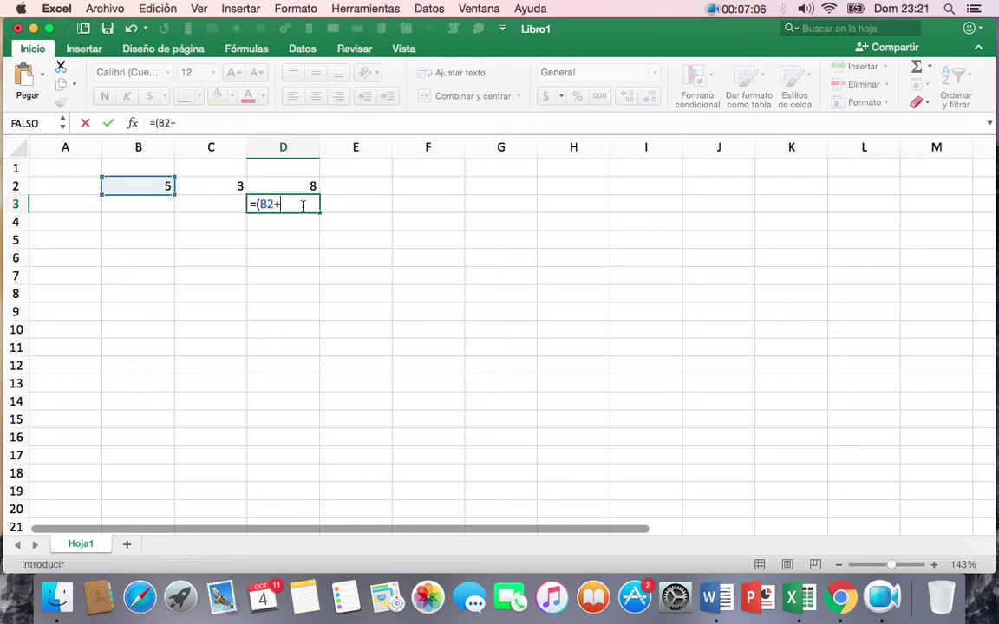
click(230, 185)
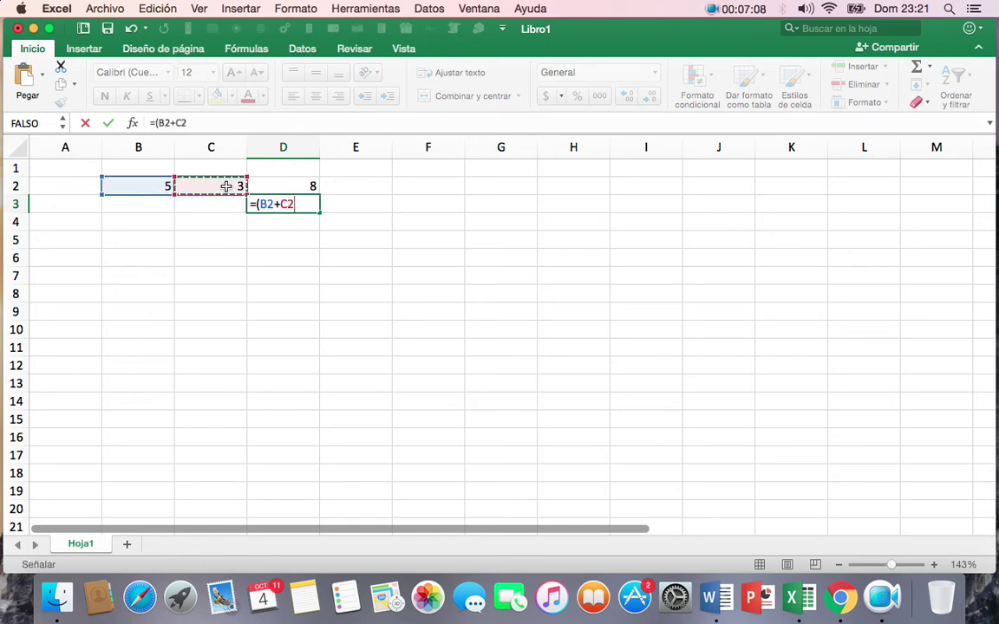
text())
key(Return)
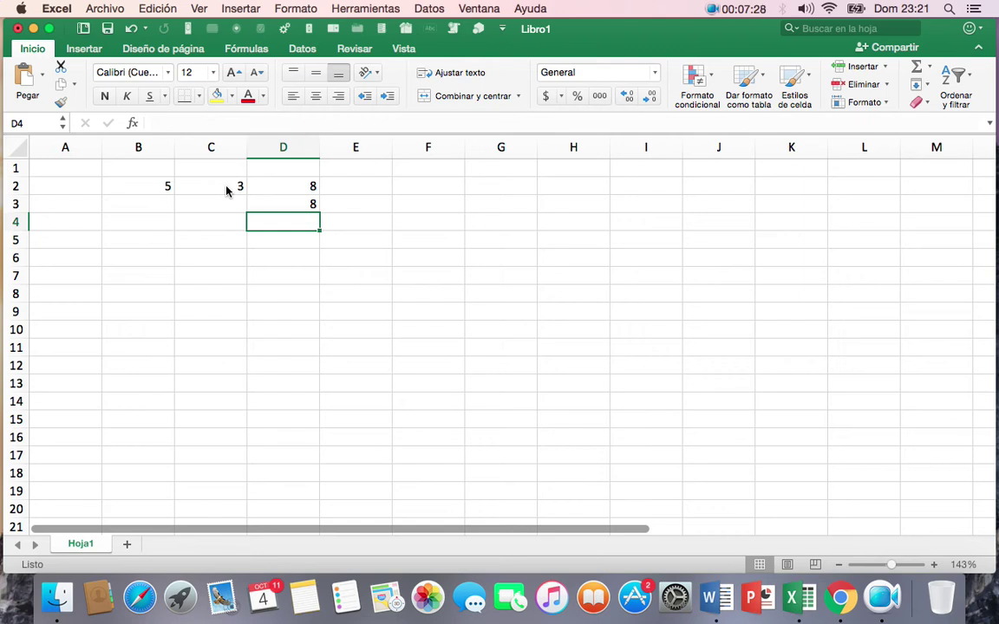
Move the cell selection up column D from D4 to D1 and back down to D4.
key(Up)
key(Up)
key(Up)
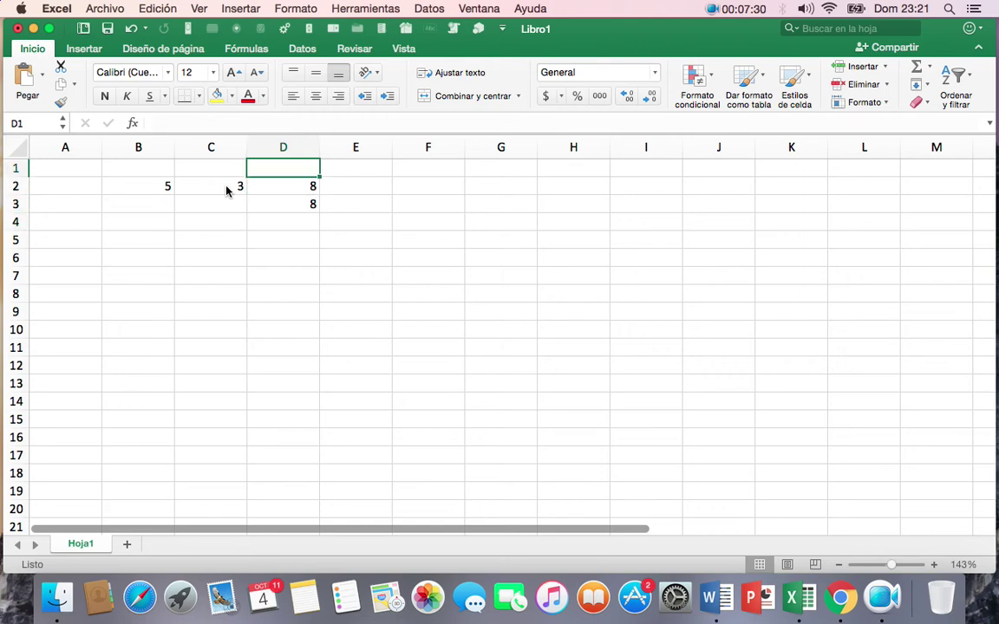
key(Down)
key(Down)
key(Down)
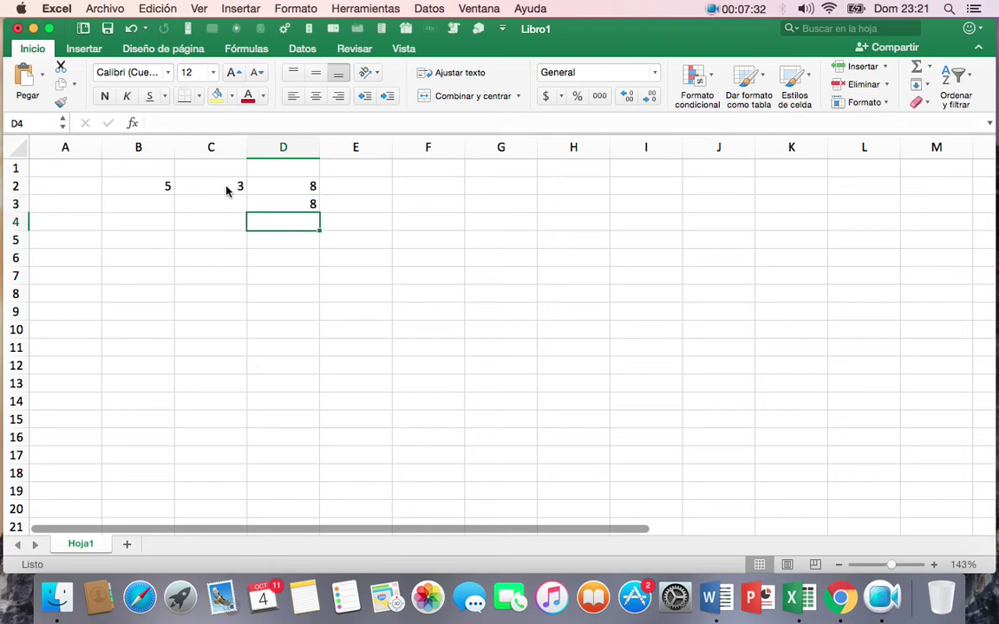
Examine the formula in cell D2, moving the selection back and forth between D4 and D2.
key(Up)
key(Up)
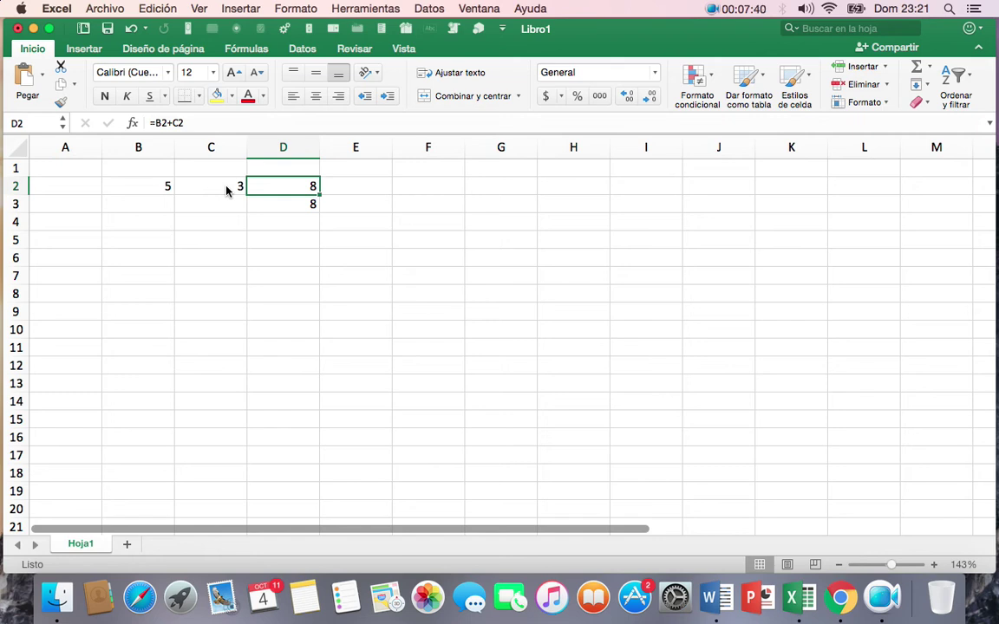
key(Down)
key(Down)
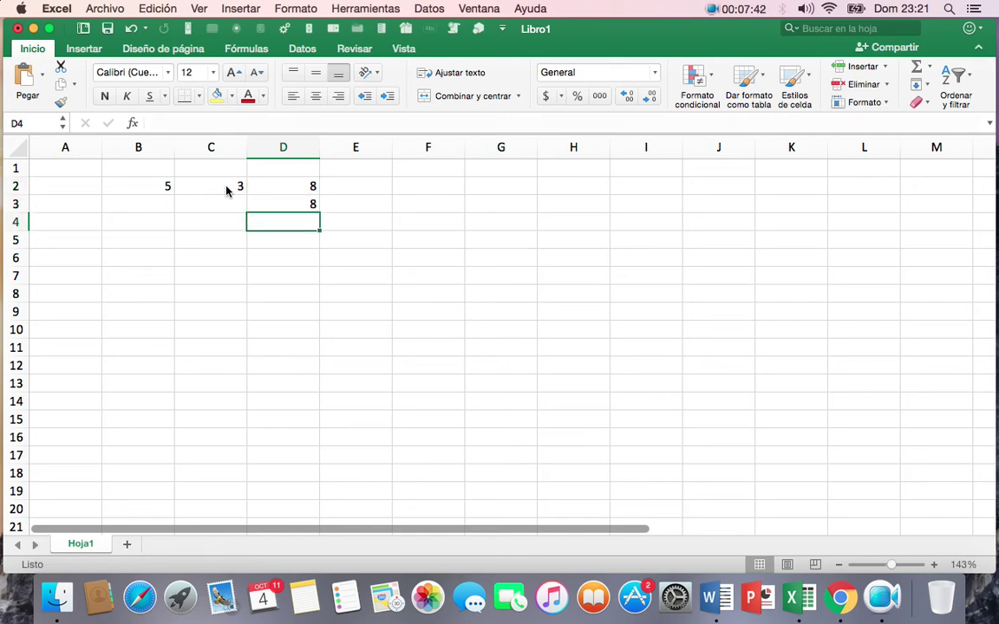
key(Up)
key(Up)
key(Down)
key(Down)
click(292, 188)
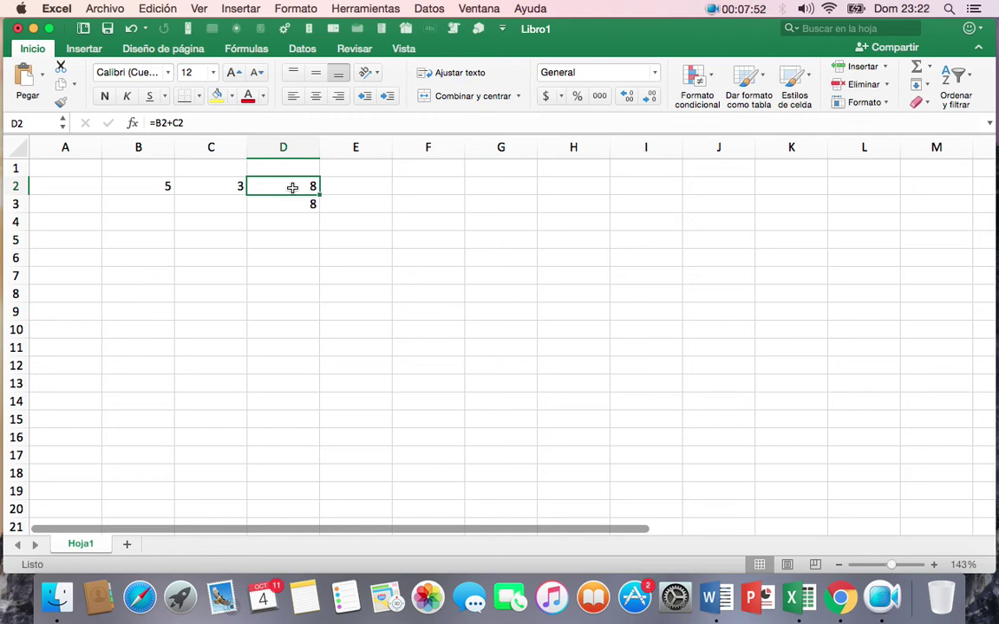
click(244, 51)
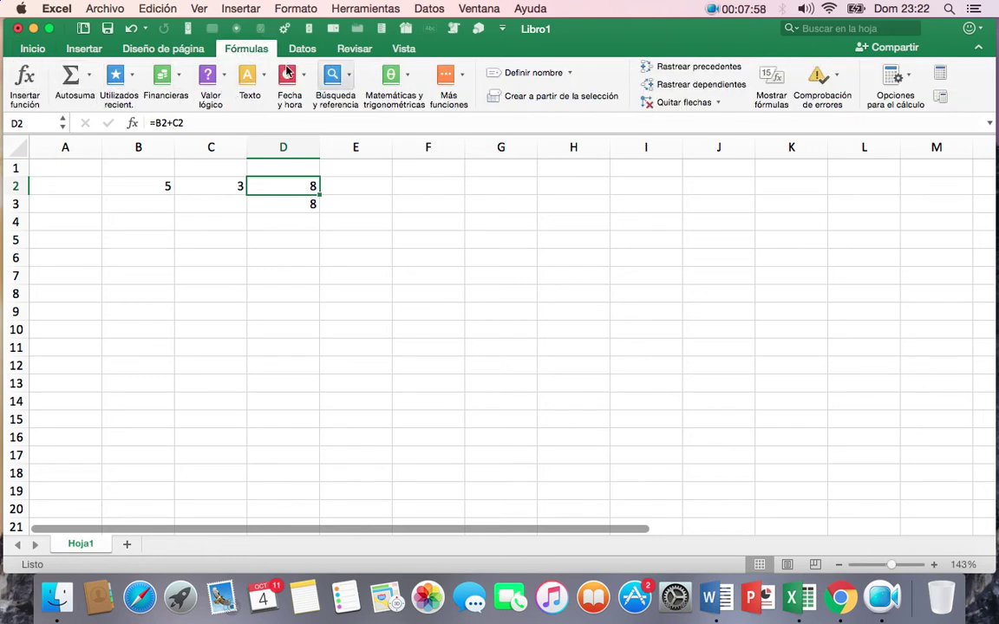
click(275, 224)
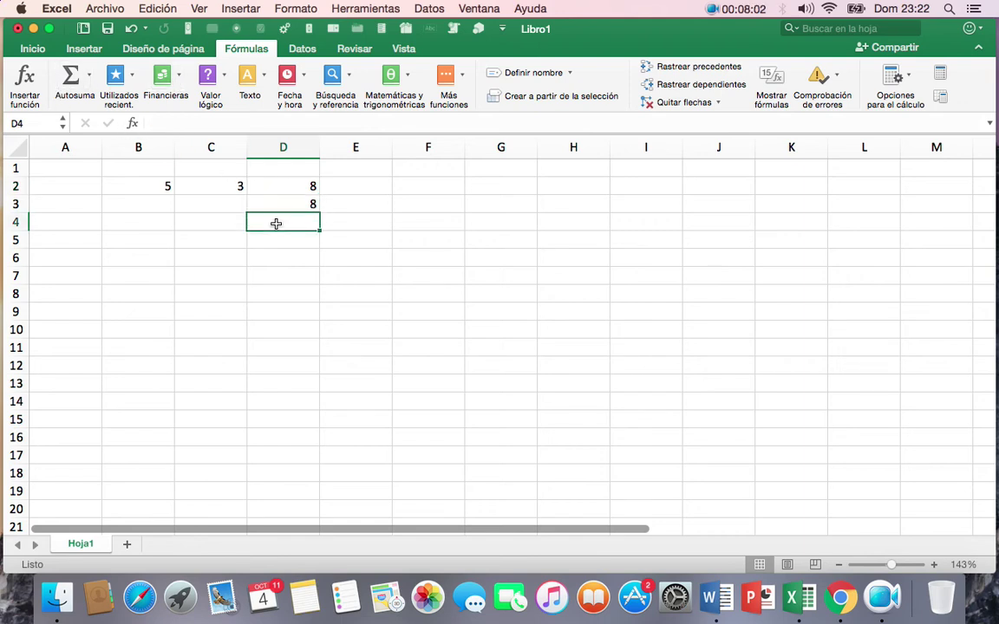
text(=)
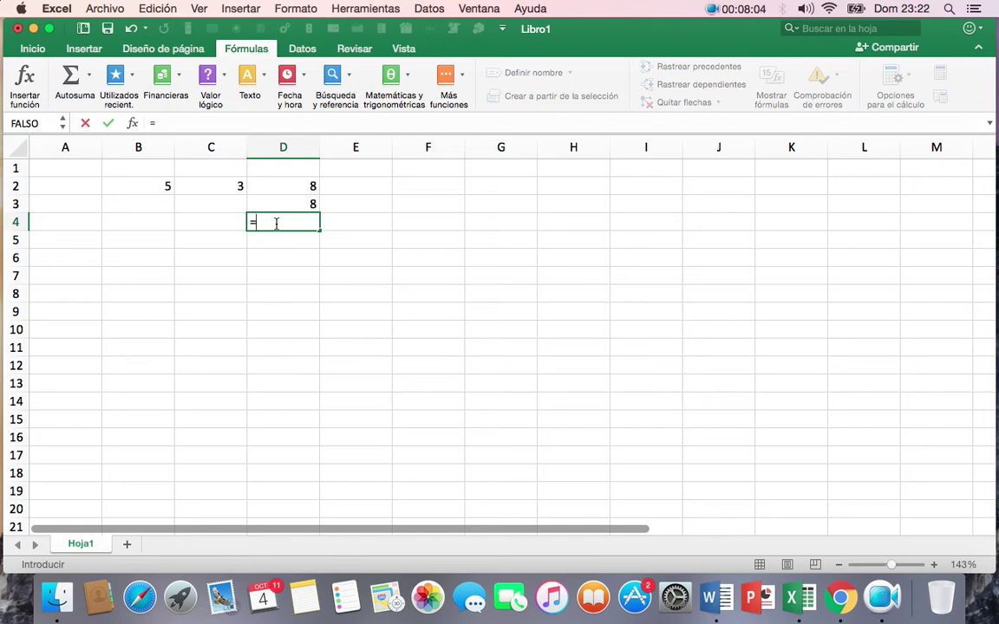
click(27, 50)
key(Escape)
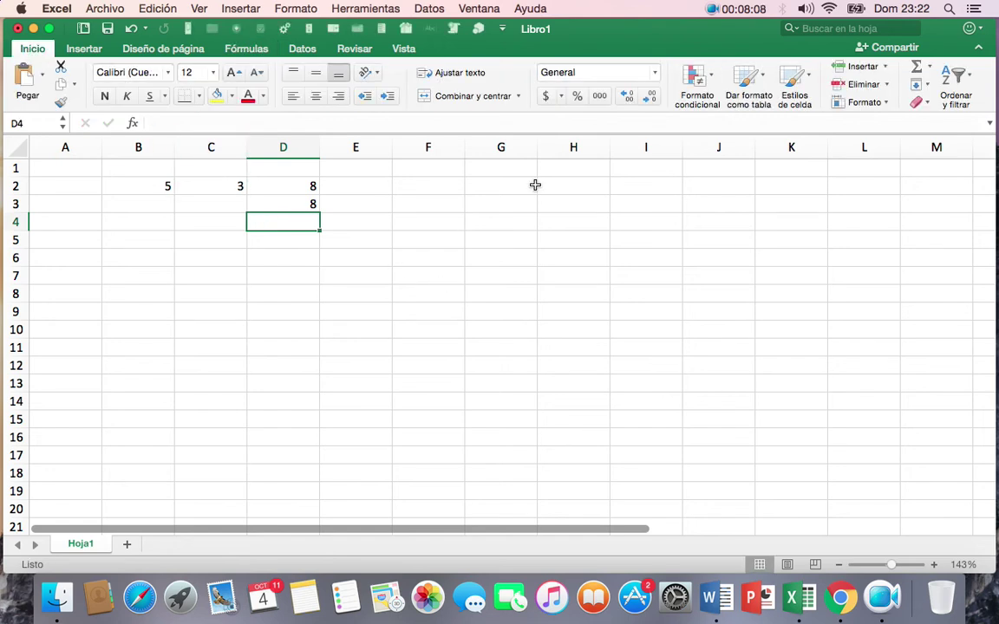
click(33, 51)
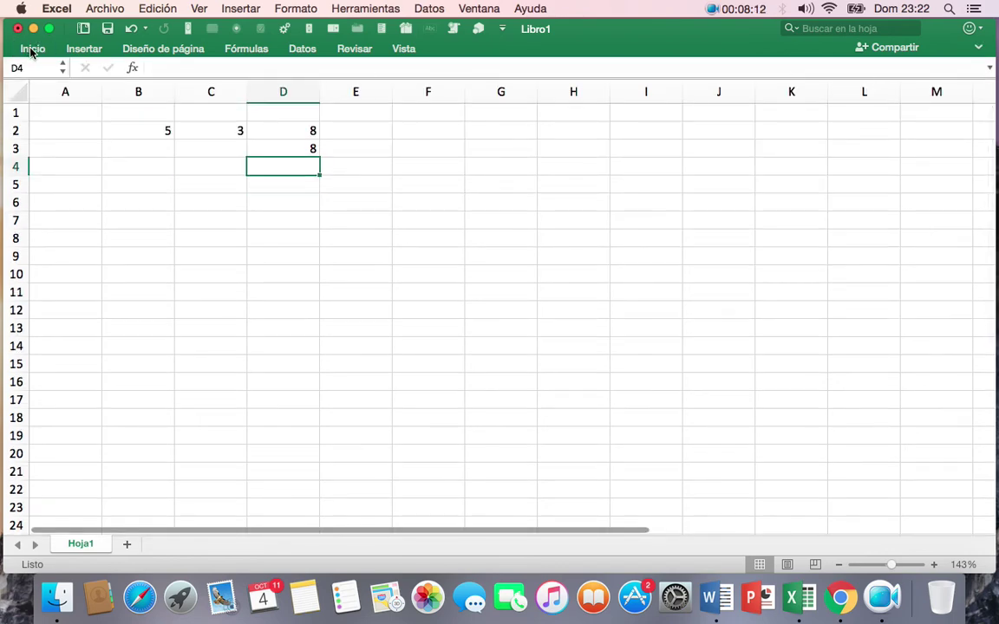
click(33, 50)
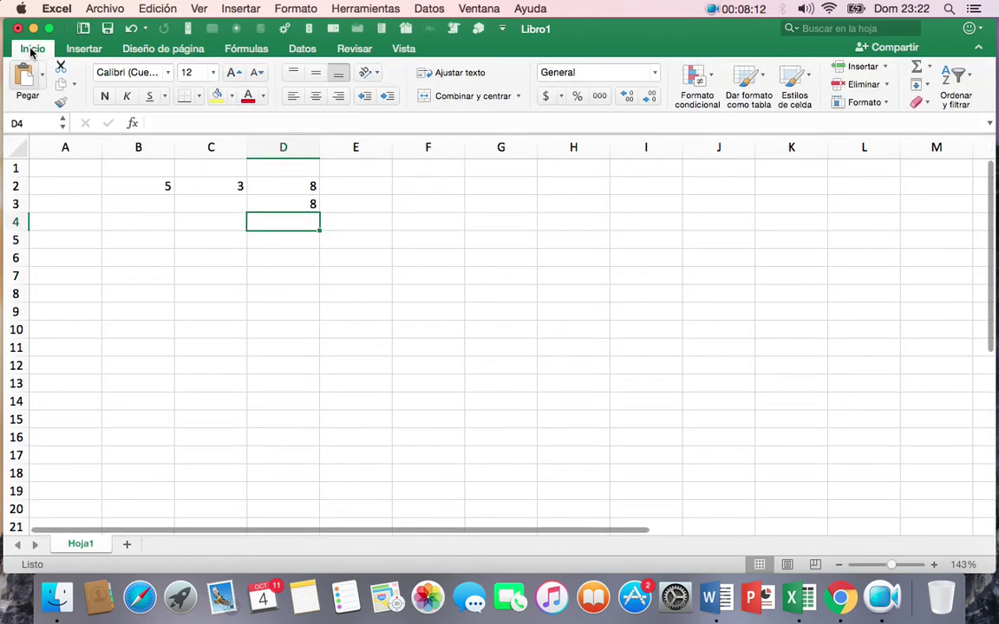
Review the AutoSum function list and the results in cells D2 and D3, returning to cell D4.
click(929, 71)
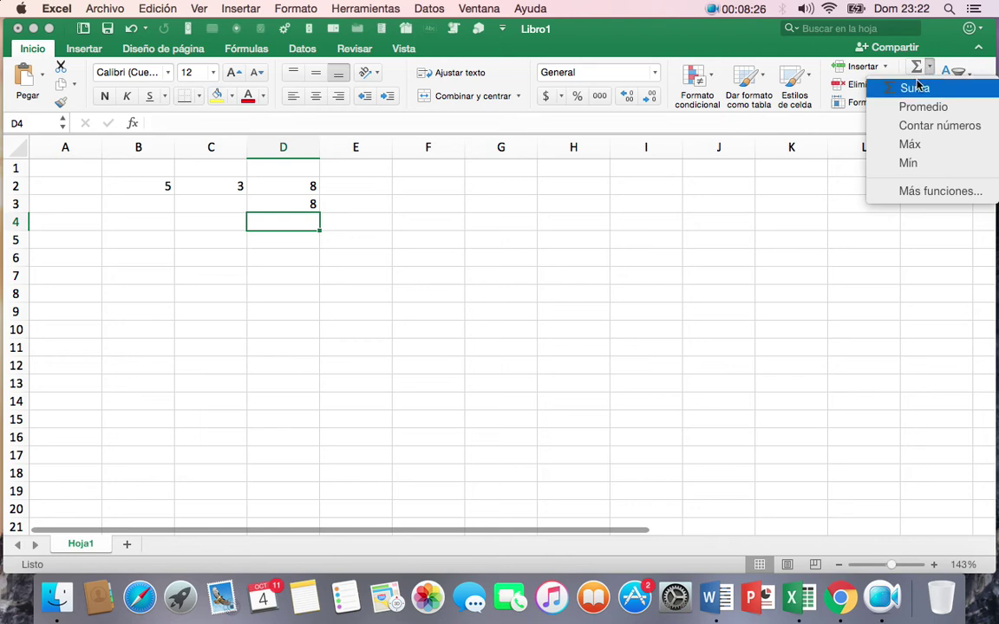
click(302, 219)
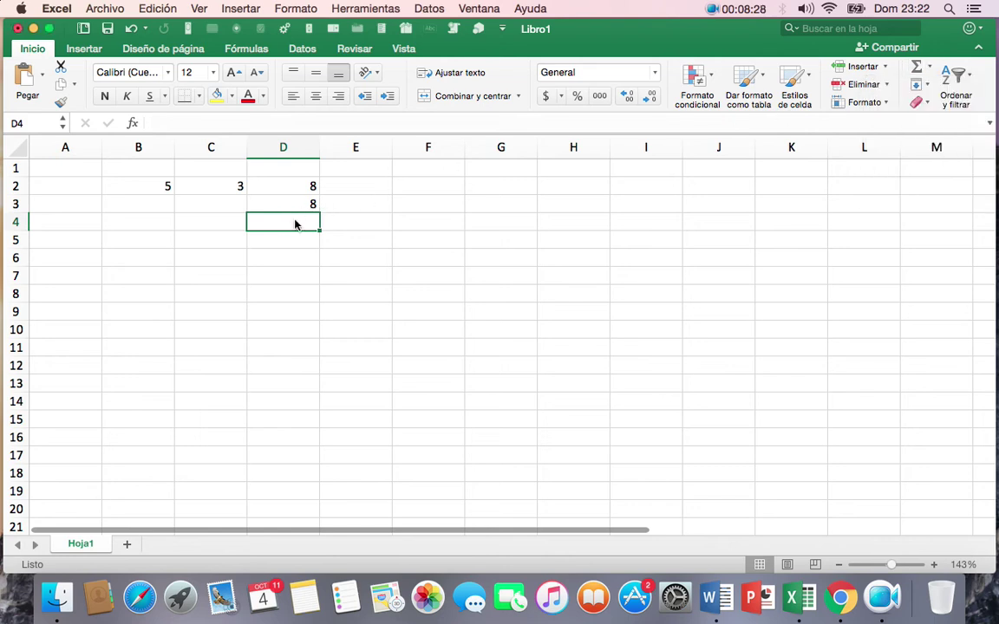
click(311, 185)
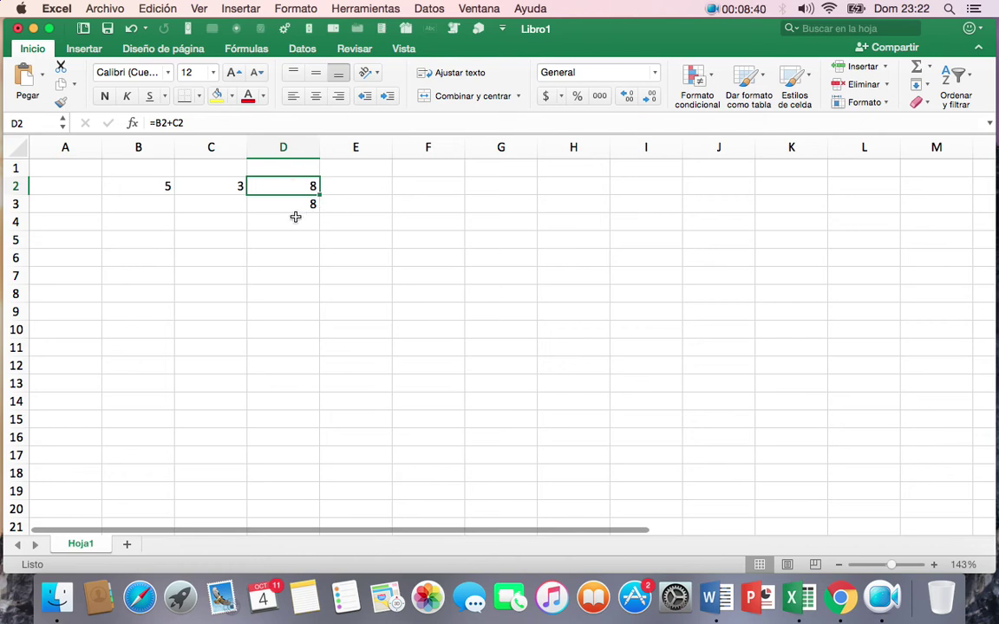
click(294, 217)
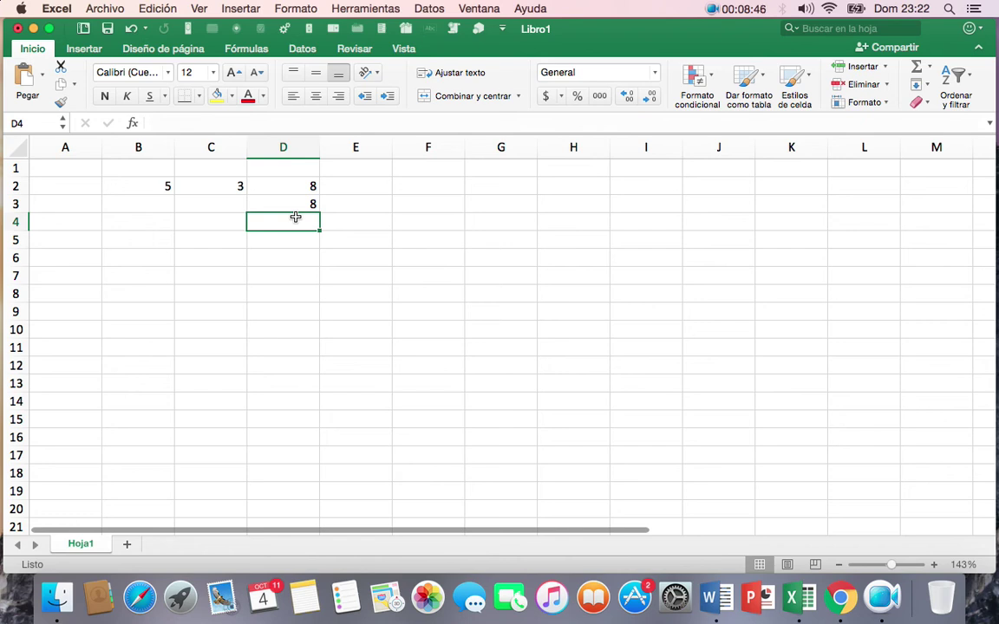
drag(304, 186, 300, 204)
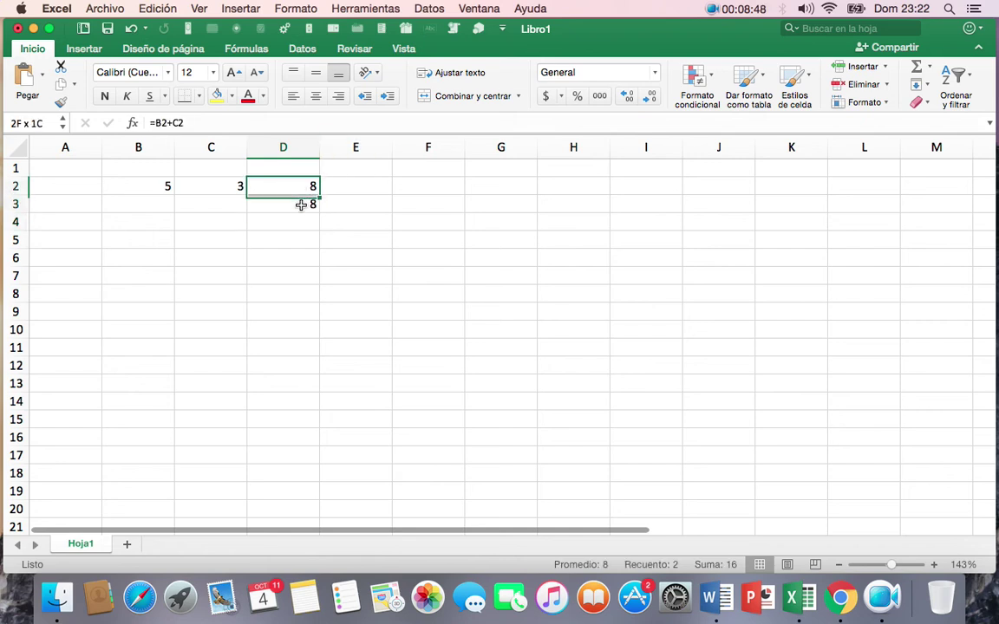
click(296, 223)
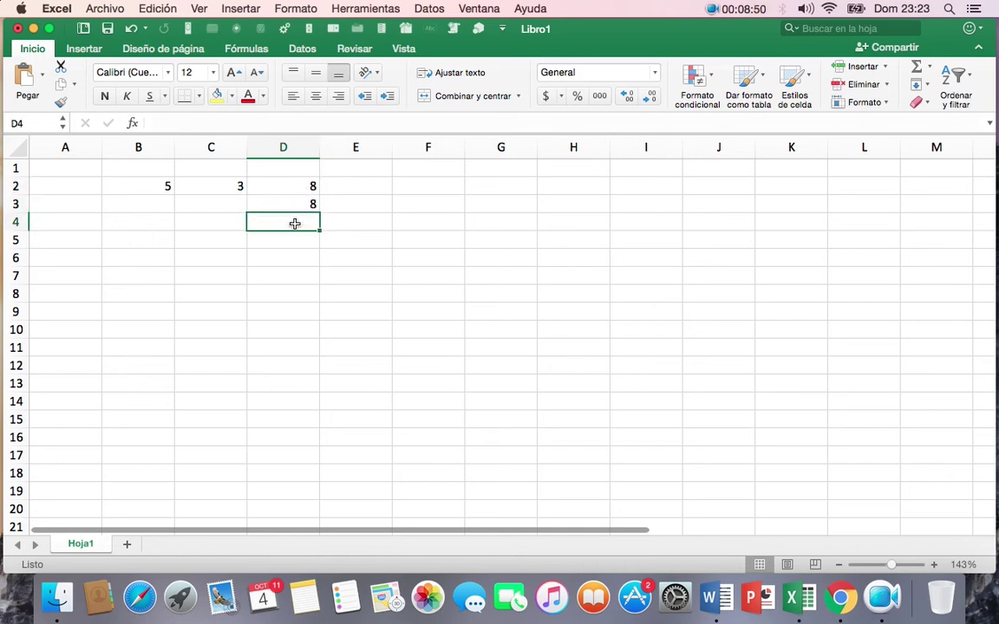
Enter the formula =SUMA(B2:C2) in cell C6, picking the two number cells as the range.
click(213, 261)
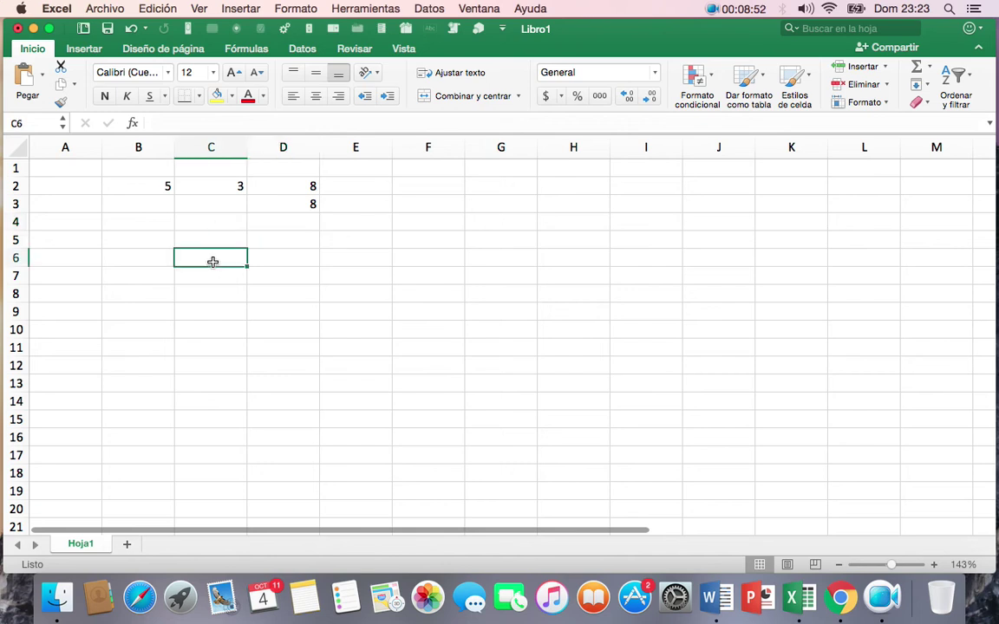
text(=)
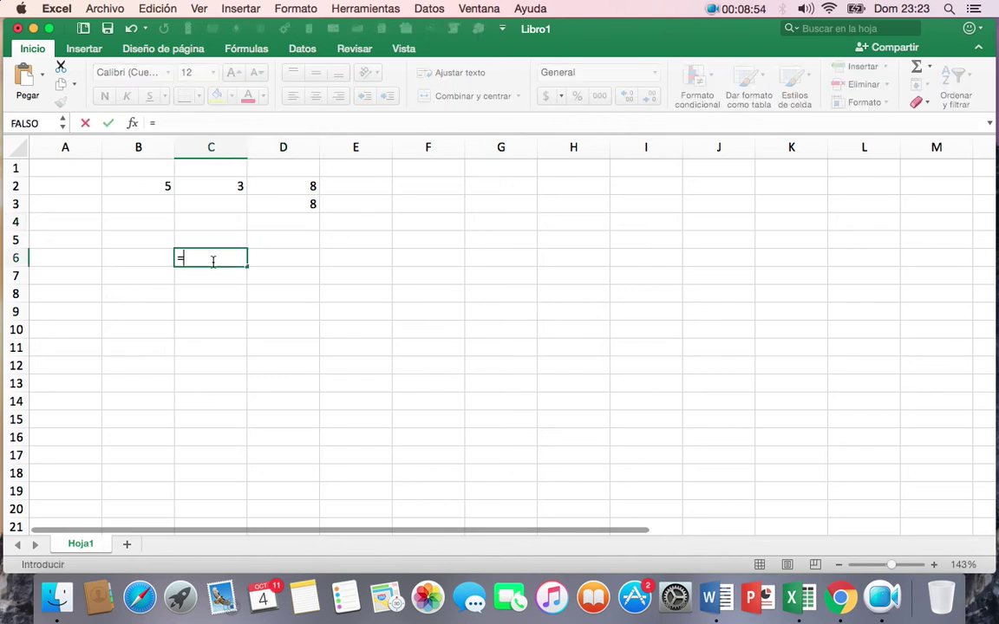
text(SUMA)
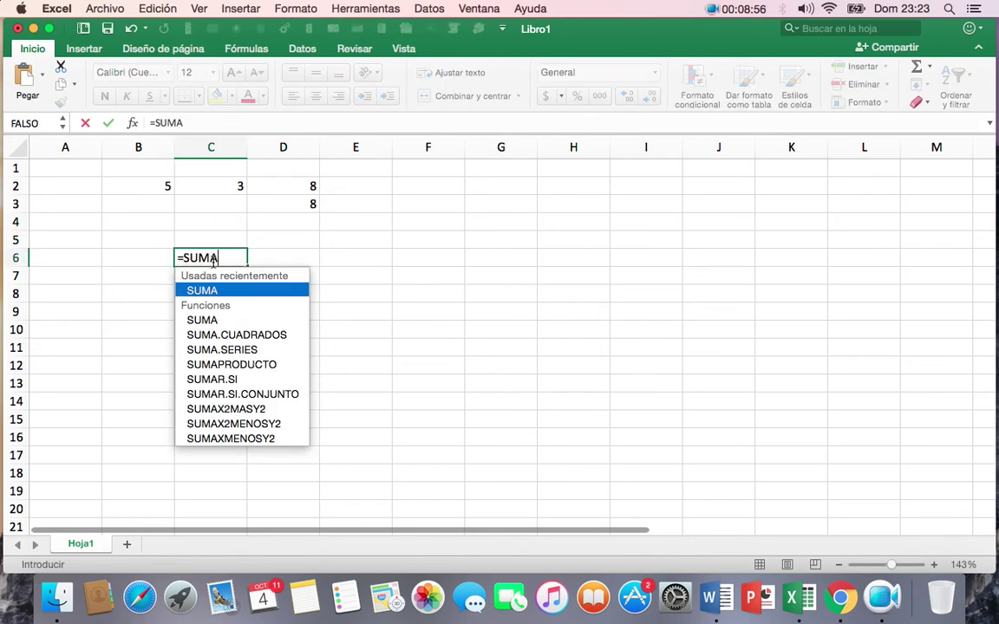
text(()
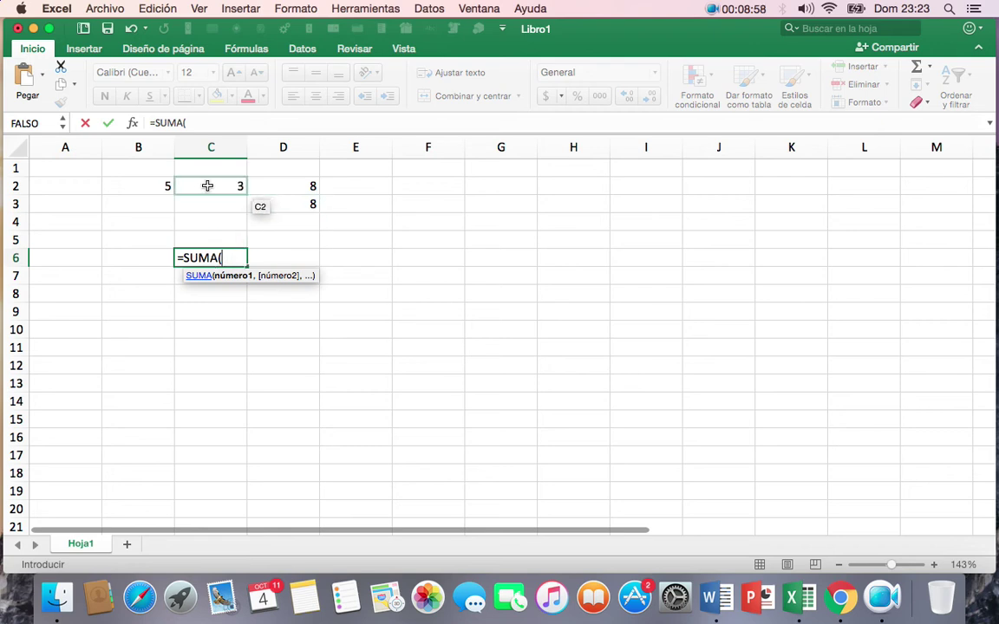
drag(160, 186, 204, 185)
text())
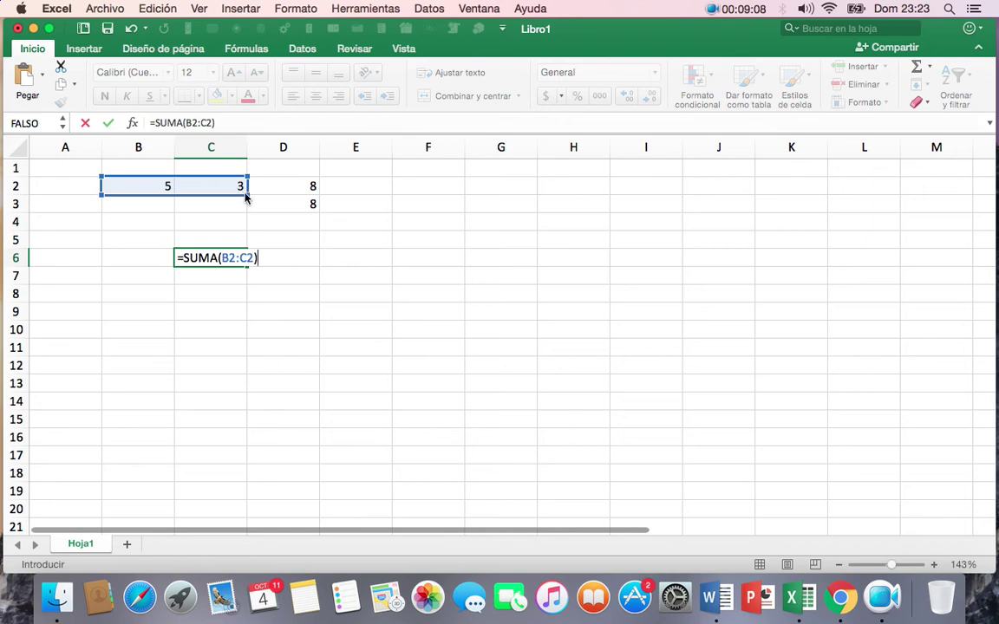
key(Return)
Inspect C6's SUMA formula and compare it with the addition formulas in D2 and D3, leaving all formulas unedited.
click(232, 261)
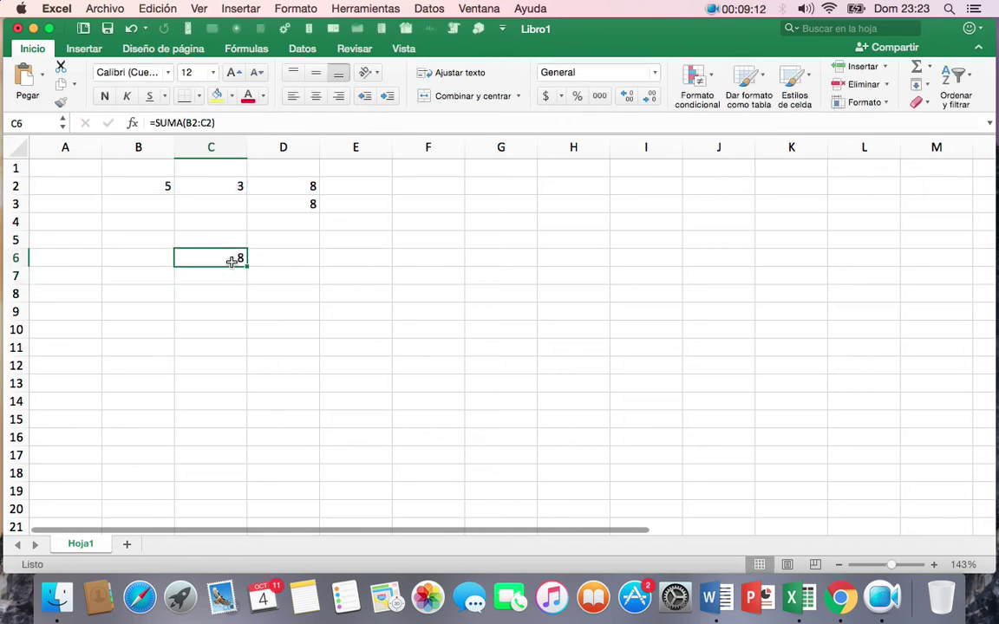
click(227, 122)
drag(227, 122, 122, 122)
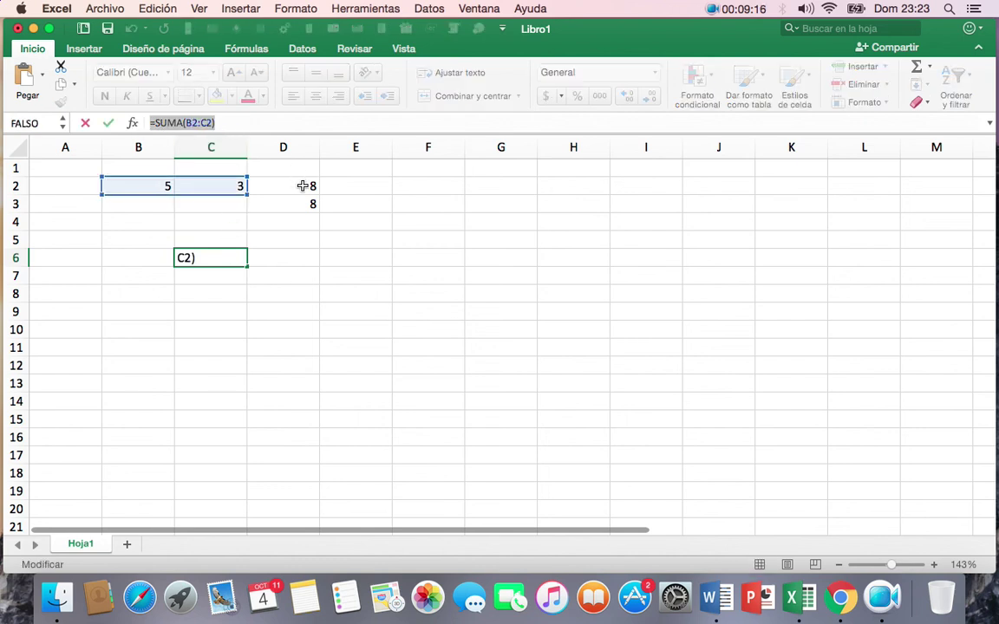
click(302, 186)
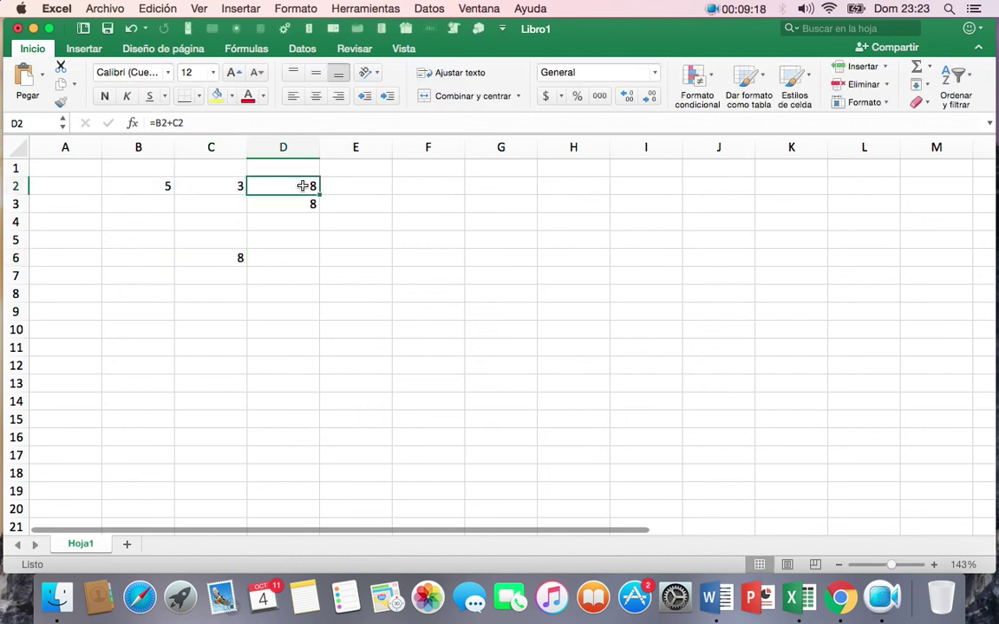
click(308, 203)
click(301, 189)
click(234, 256)
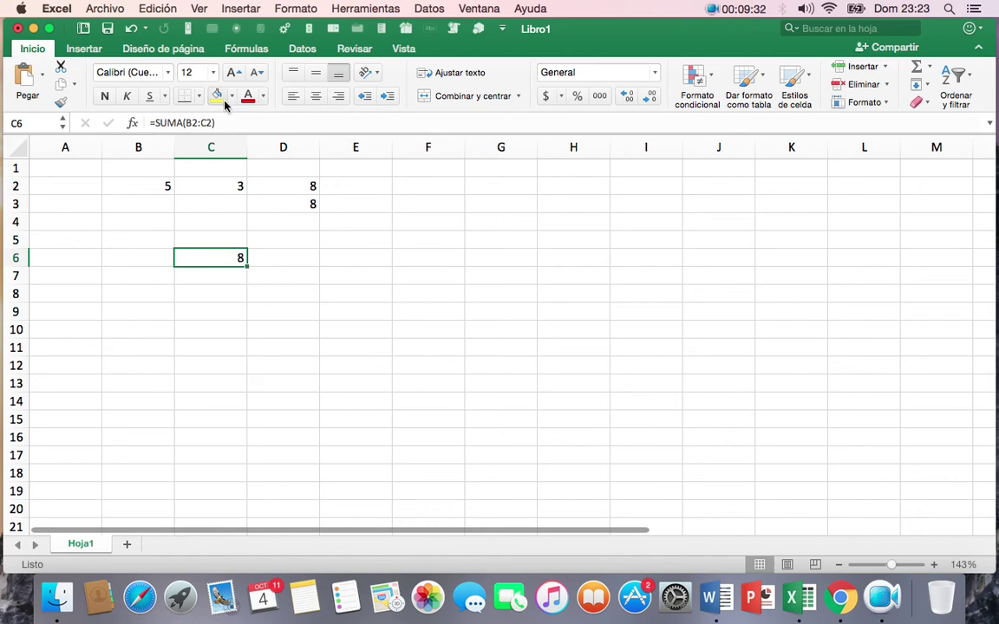
click(198, 122)
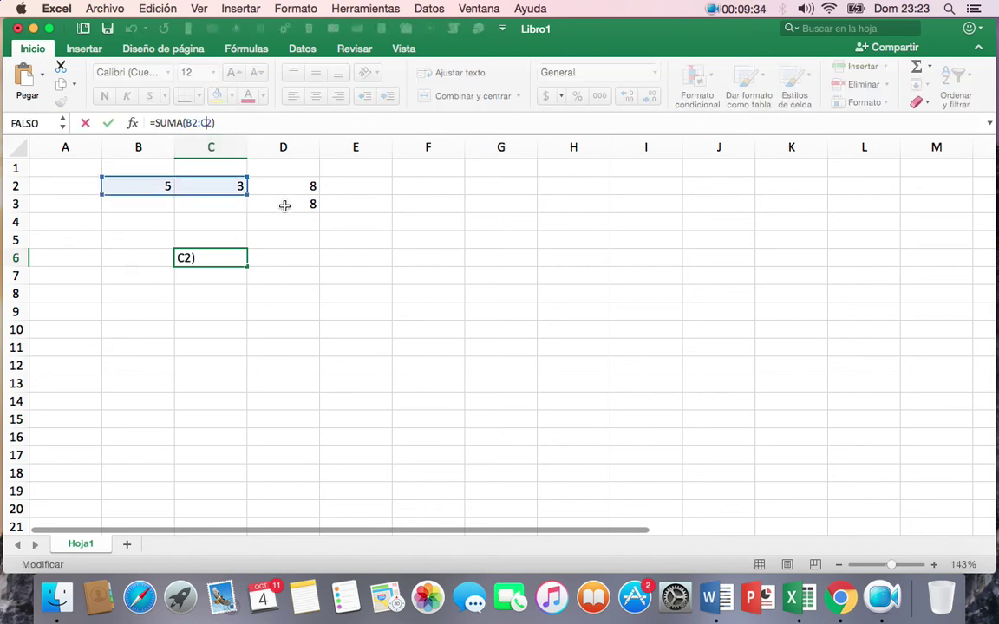
key(Escape)
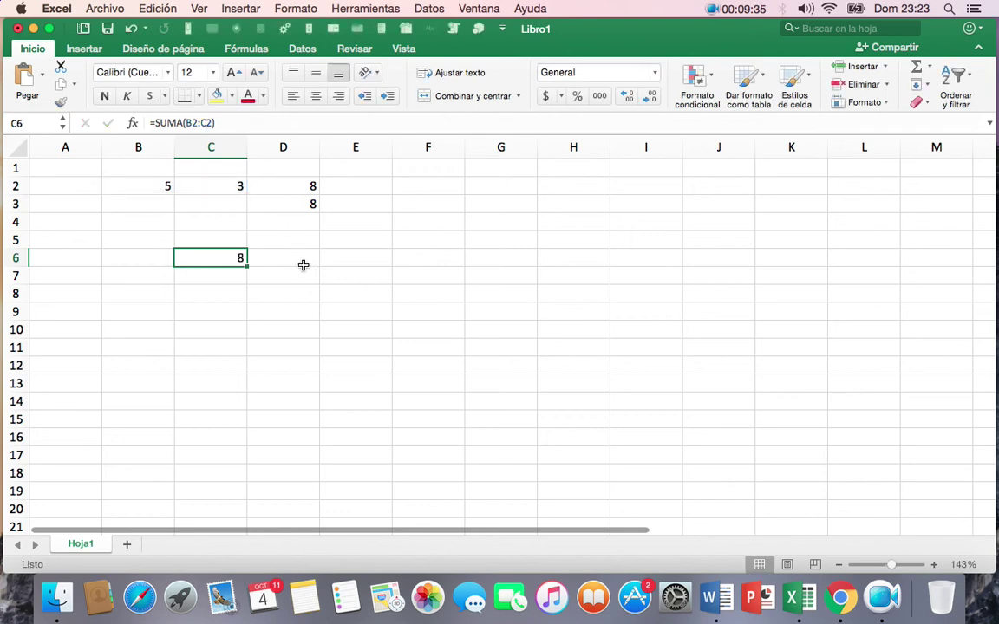
Enter the value 5 in cell A2.
click(78, 182)
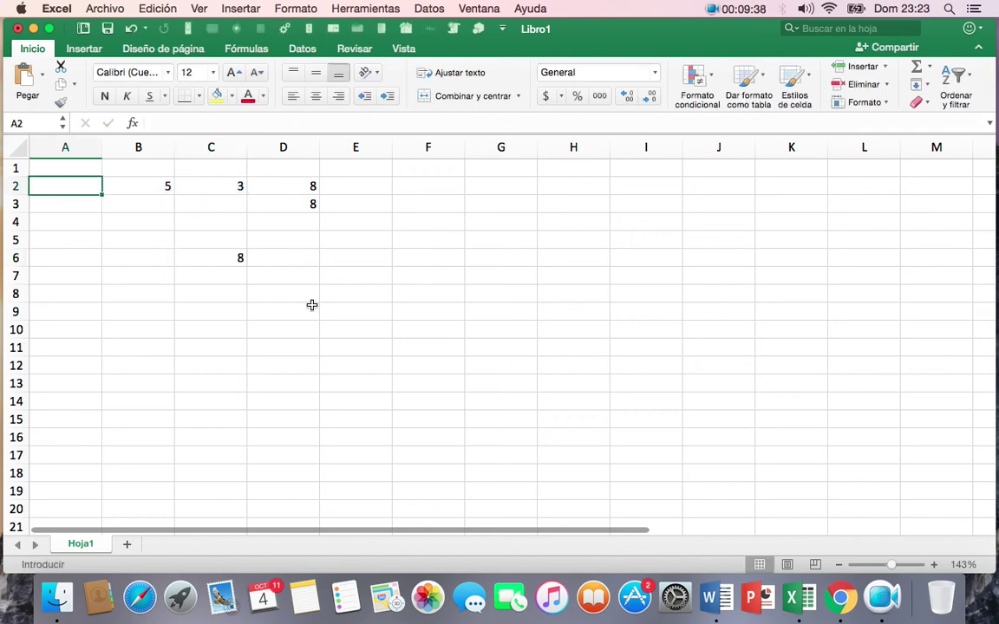
text(5)
key(Tab)
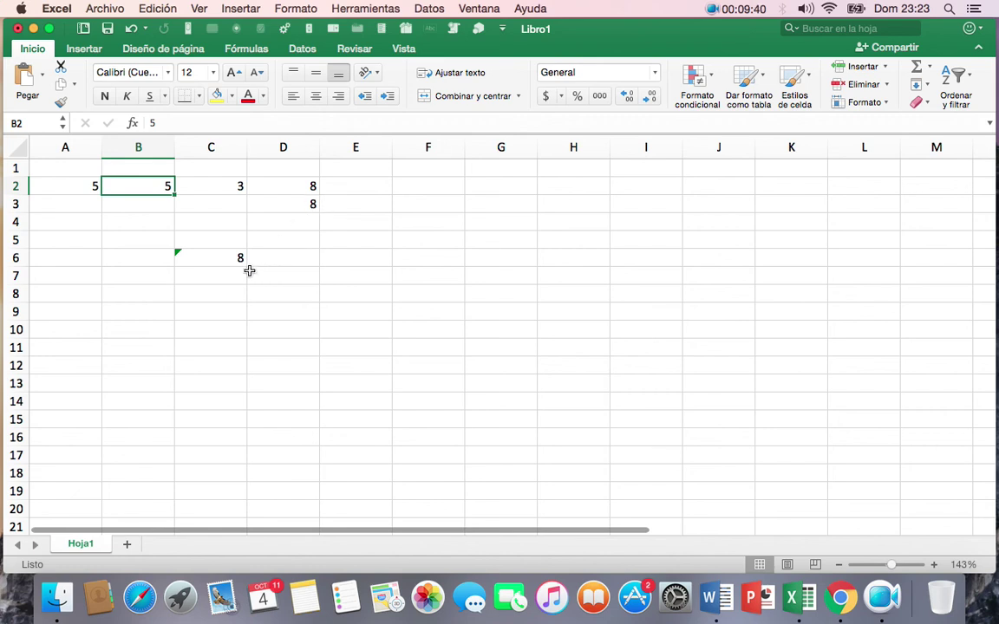
Try to insert the range A2:C2 into the existing SUMA formula in cell C6.
click(221, 257)
double_click(222, 257)
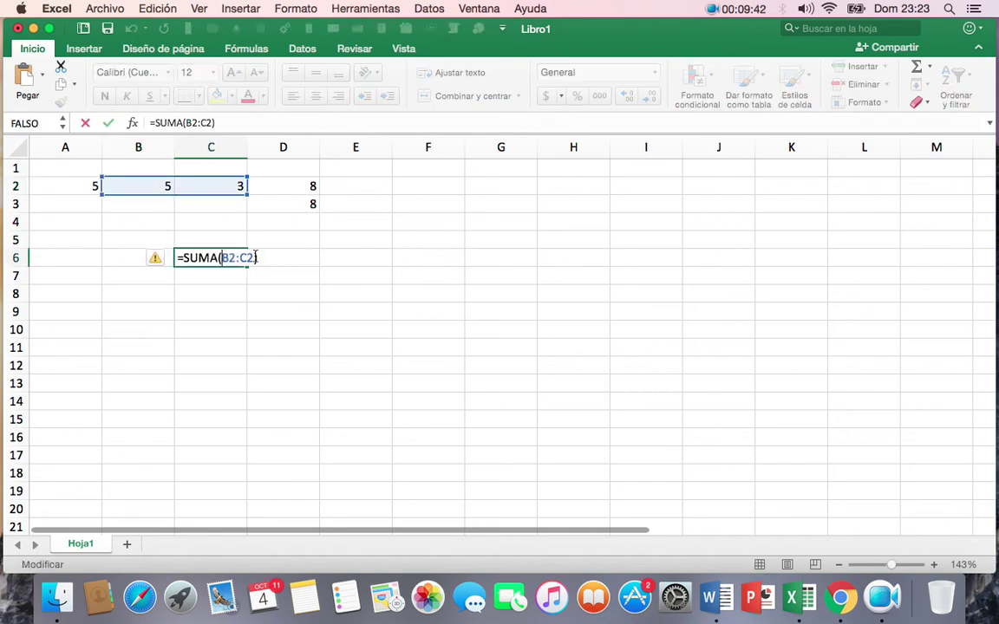
drag(89, 185, 208, 186)
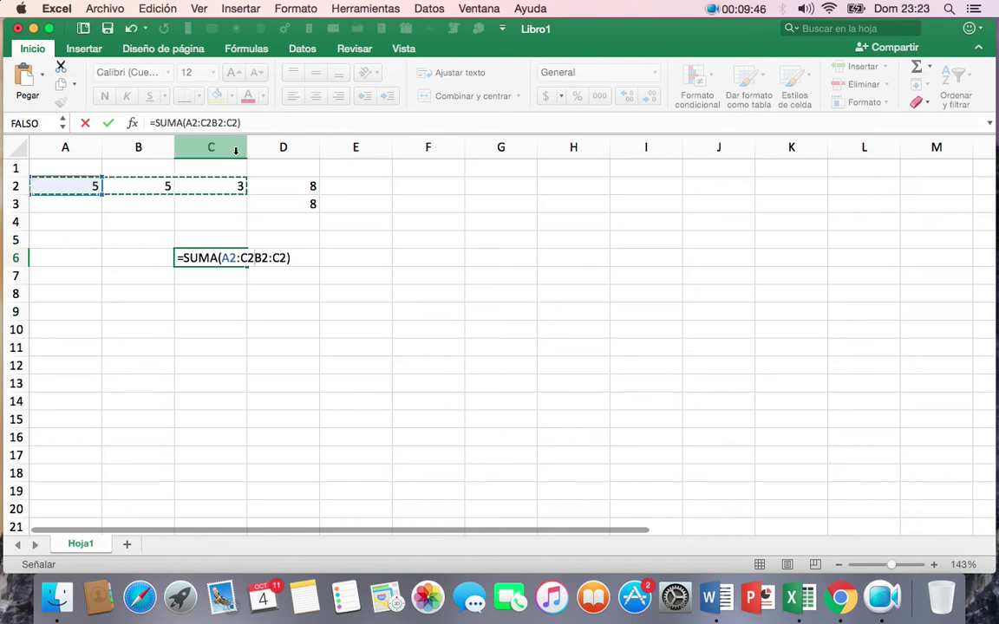
Replace the arguments of C6's formula so it reads =SUMA(A2:C2), commit it, and reselect the cell.
click(241, 122)
key(BackSpace)
key(BackSpace)
key(BackSpace)
key(BackSpace)
key(BackSpace)
key(BackSpace)
key(BackSpace)
key(BackSpace)
key(BackSpace)
key(BackSpace)
key(BackSpace)
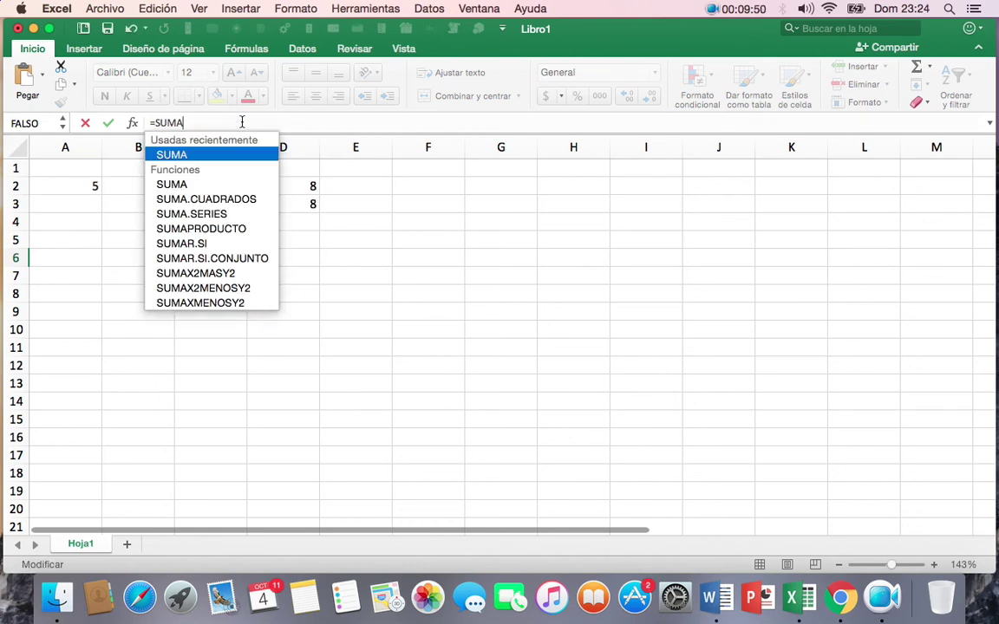
text(()
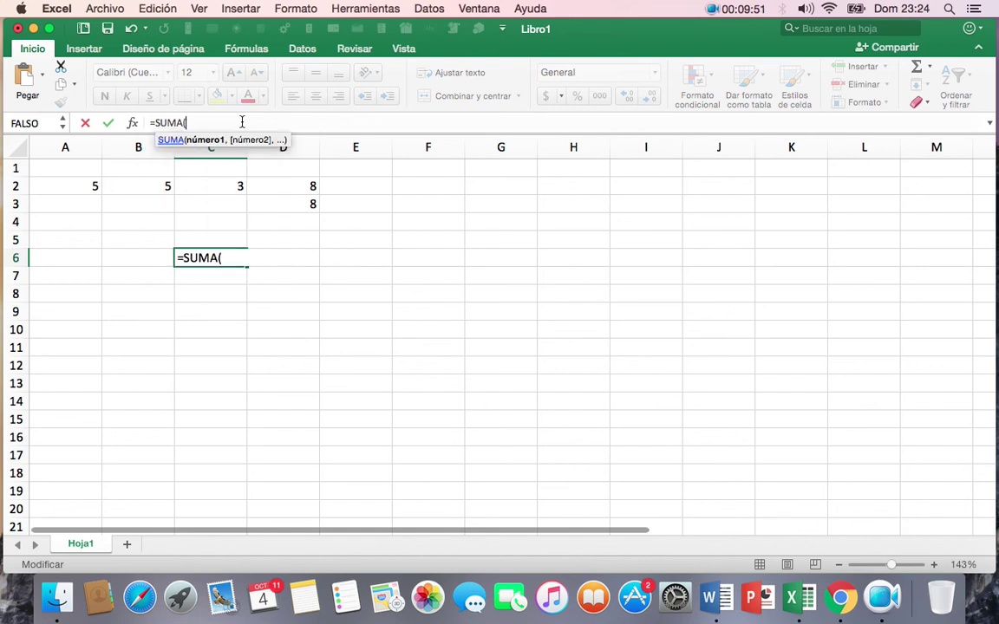
click(91, 184)
drag(119, 184, 208, 186)
text())
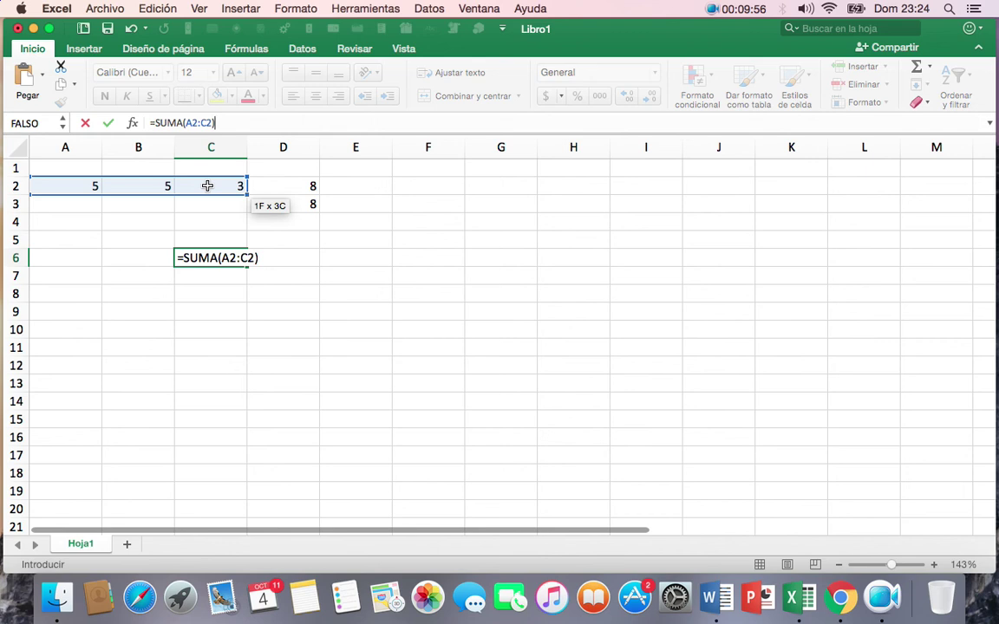
key(Return)
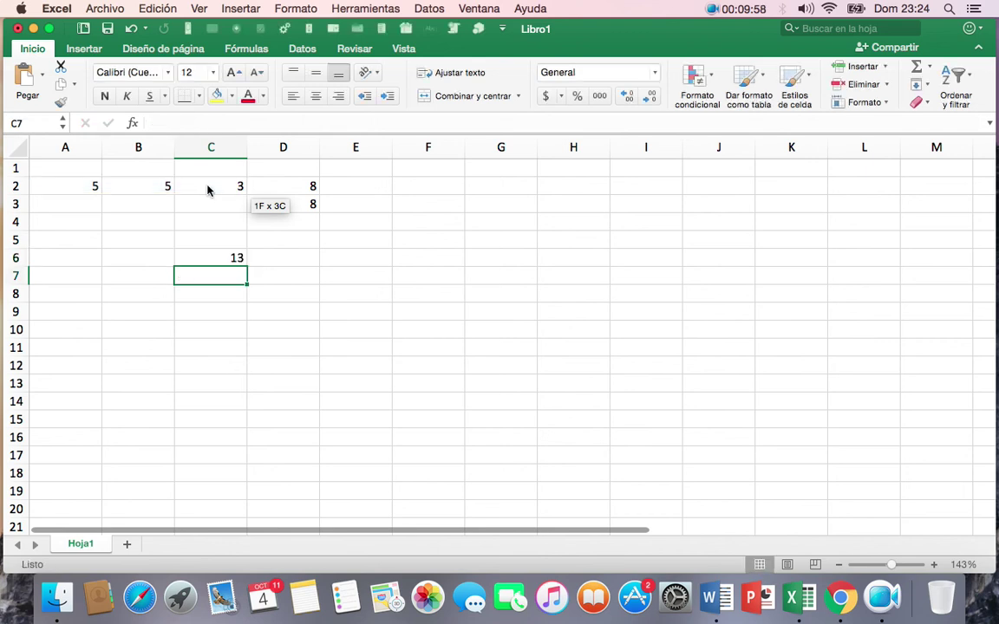
click(217, 256)
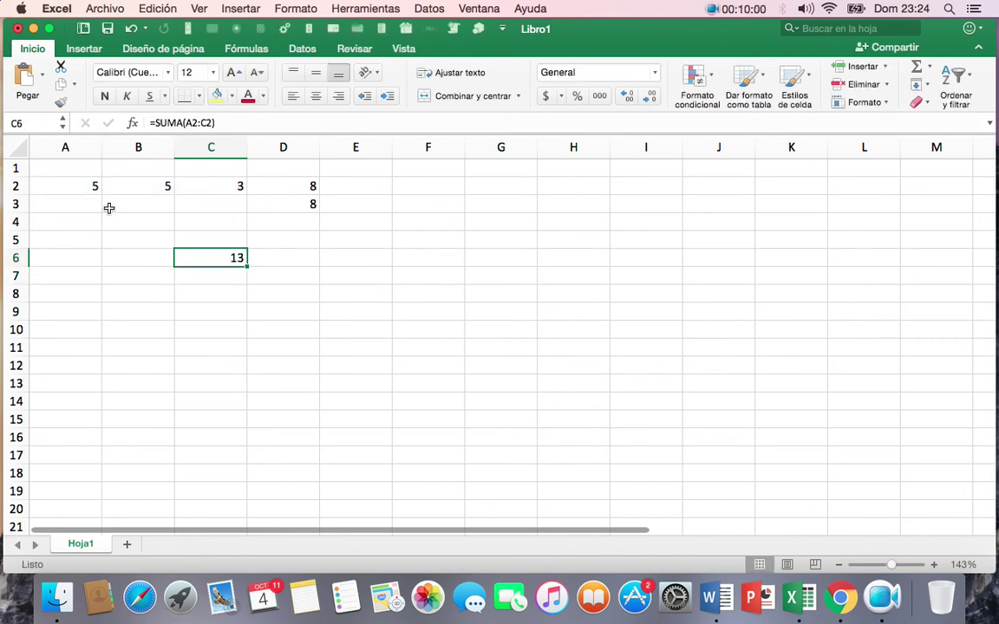
Review the values in A2:C2 and compare C6's SUMA range formula with the addition formula in D2, leaving them unedited.
click(81, 186)
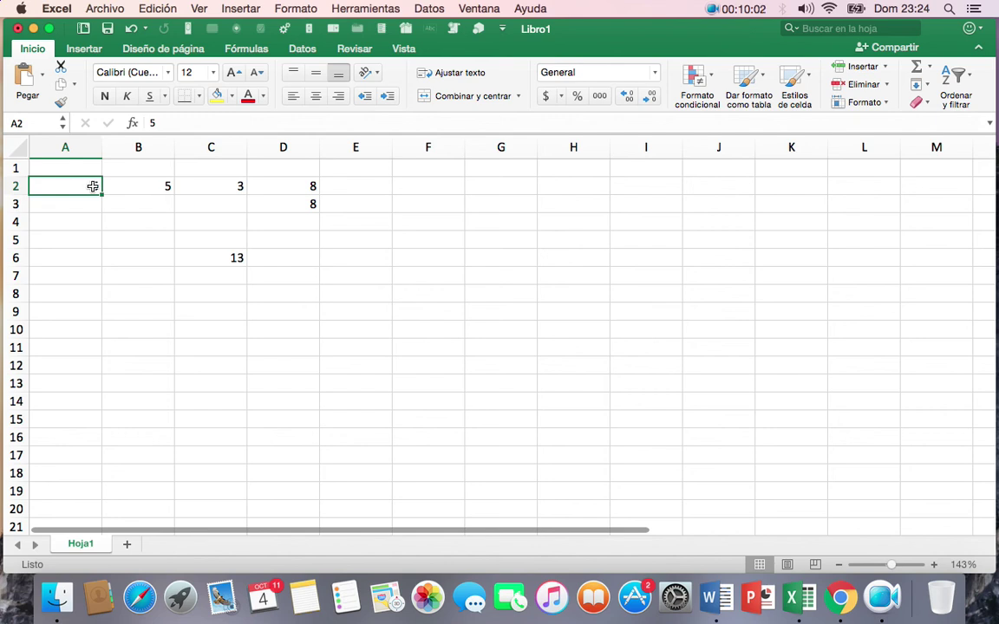
click(144, 186)
click(203, 185)
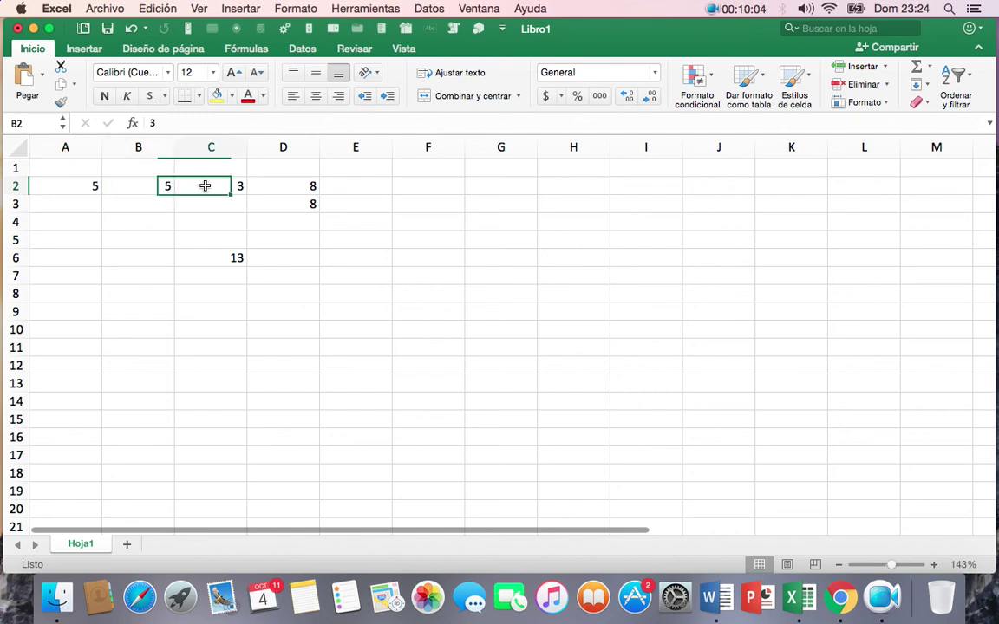
click(206, 252)
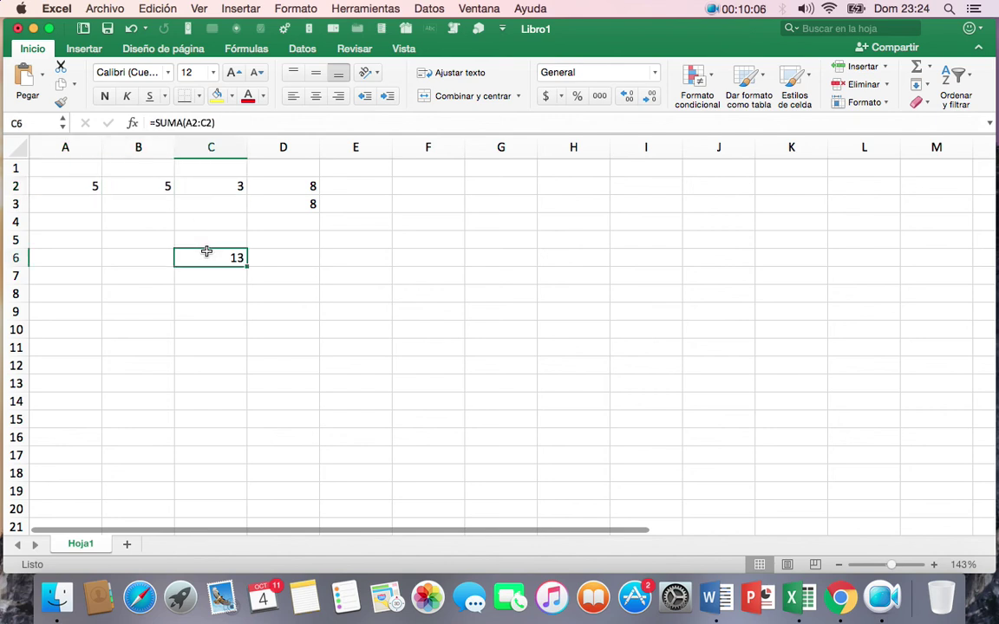
click(295, 185)
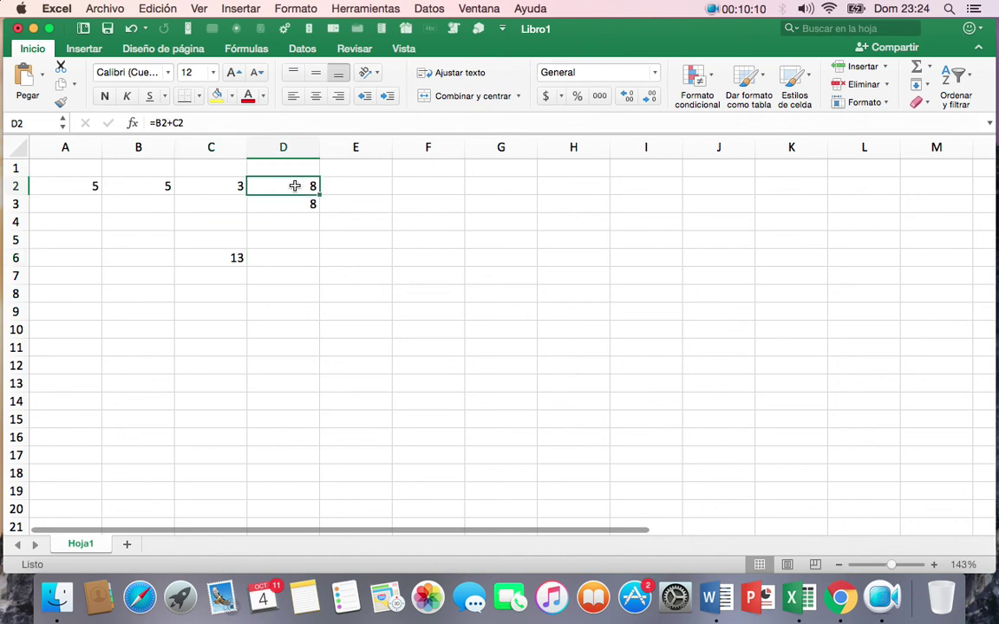
click(198, 122)
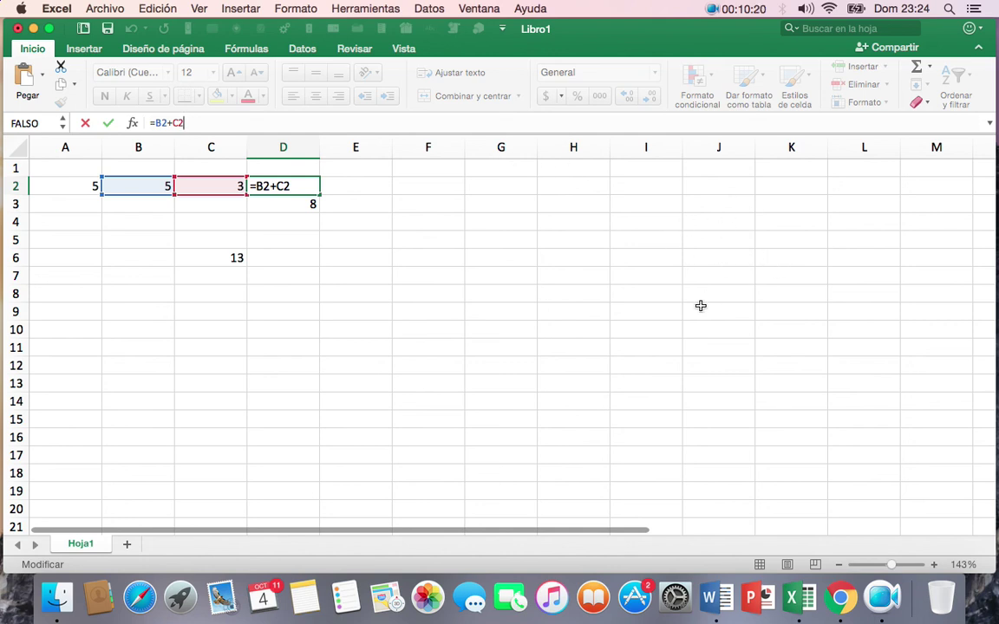
key(Return)
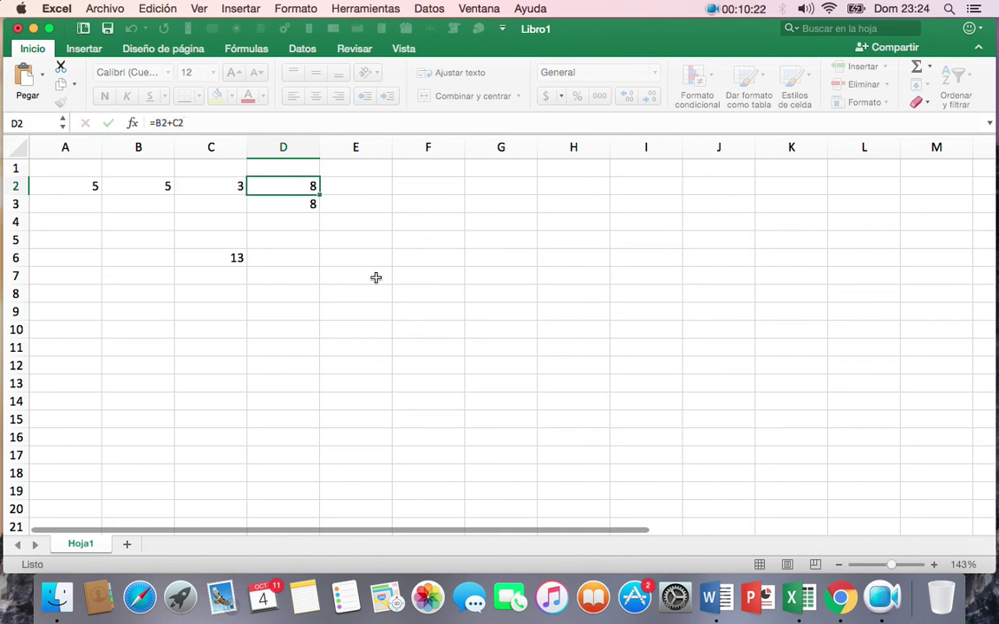
click(231, 262)
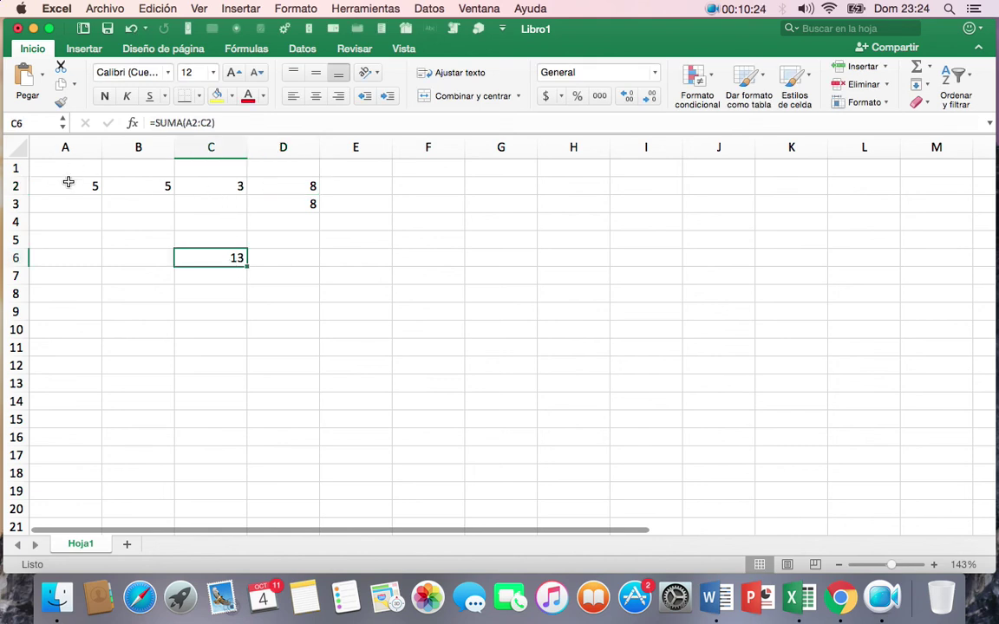
drag(69, 183, 222, 184)
Remove the range's end from C6's SUMA formula, re-enter it as A2: C2, commit the formula, and reselect the cell.
click(222, 258)
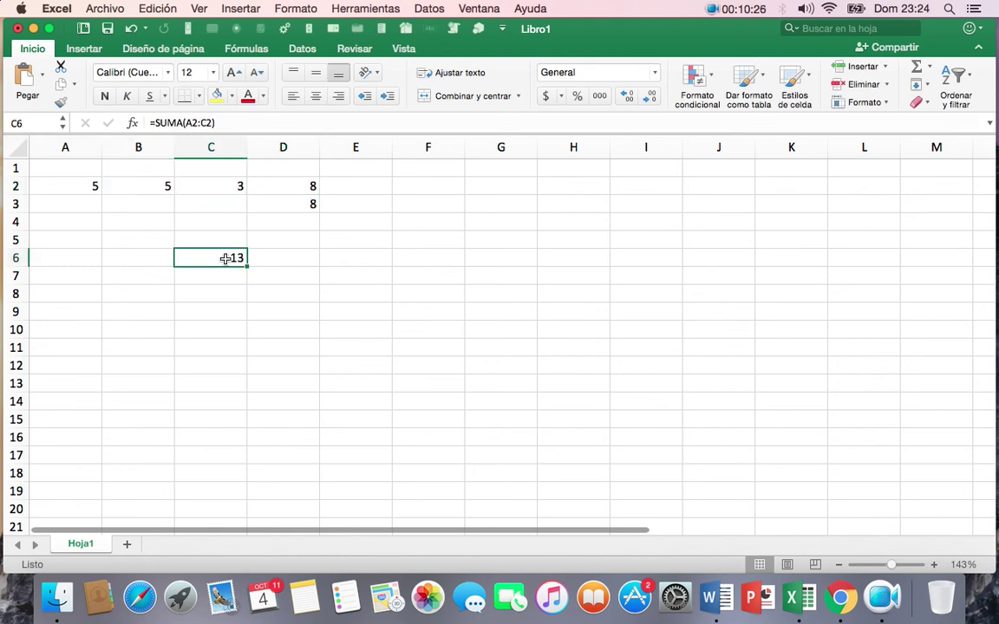
click(212, 123)
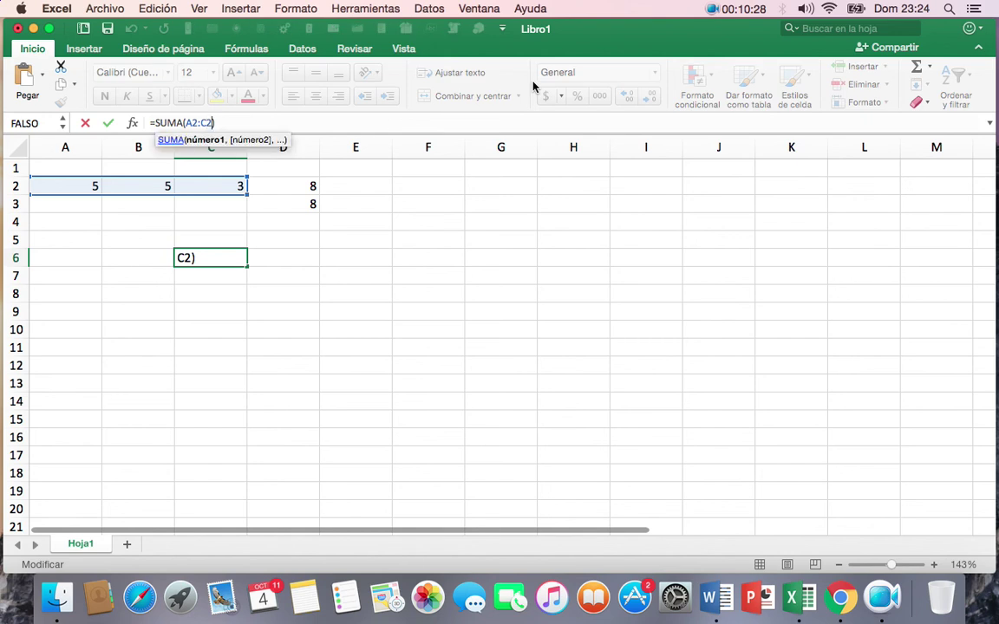
key(BackSpace)
key(BackSpace)
key(BackSpace)
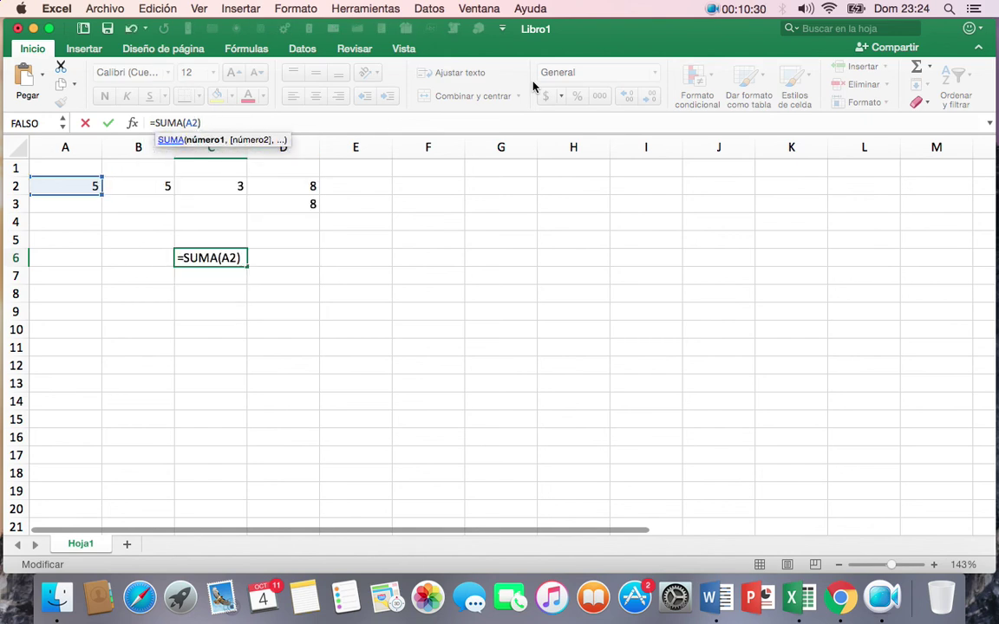
text(:)
text(C2)
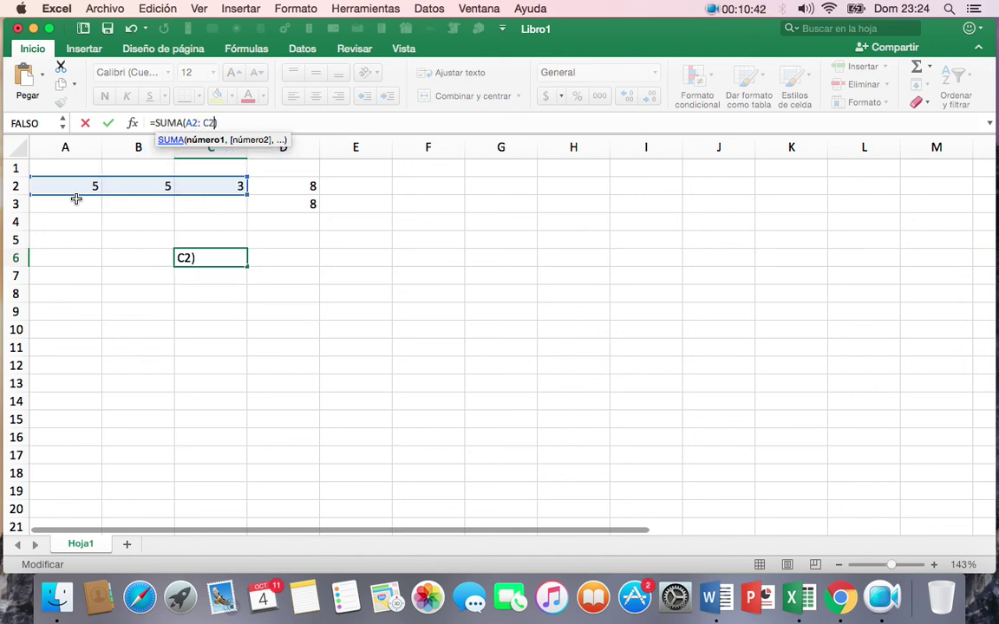
text())
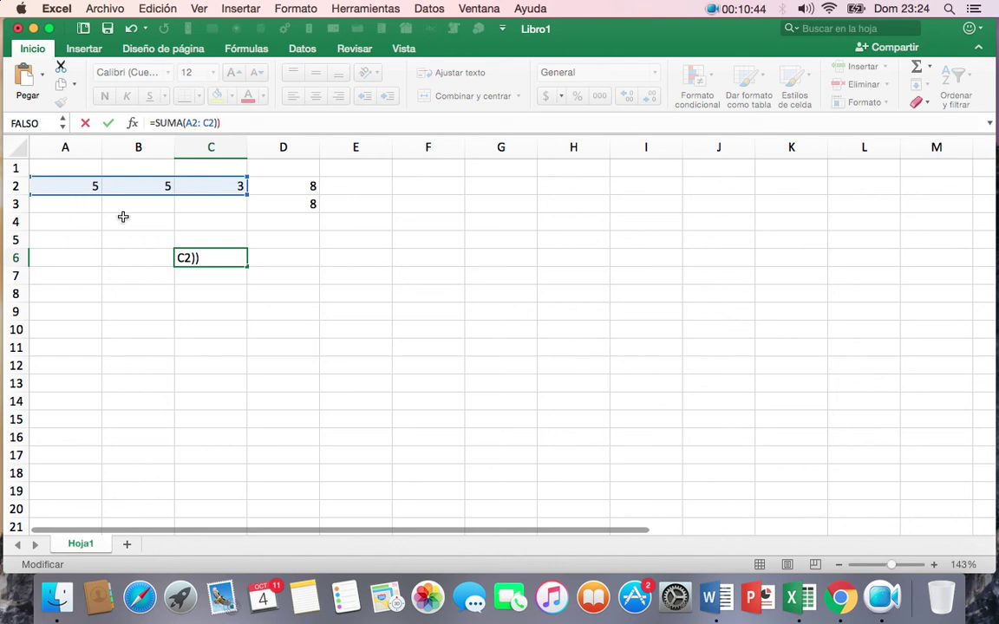
key(BackSpace)
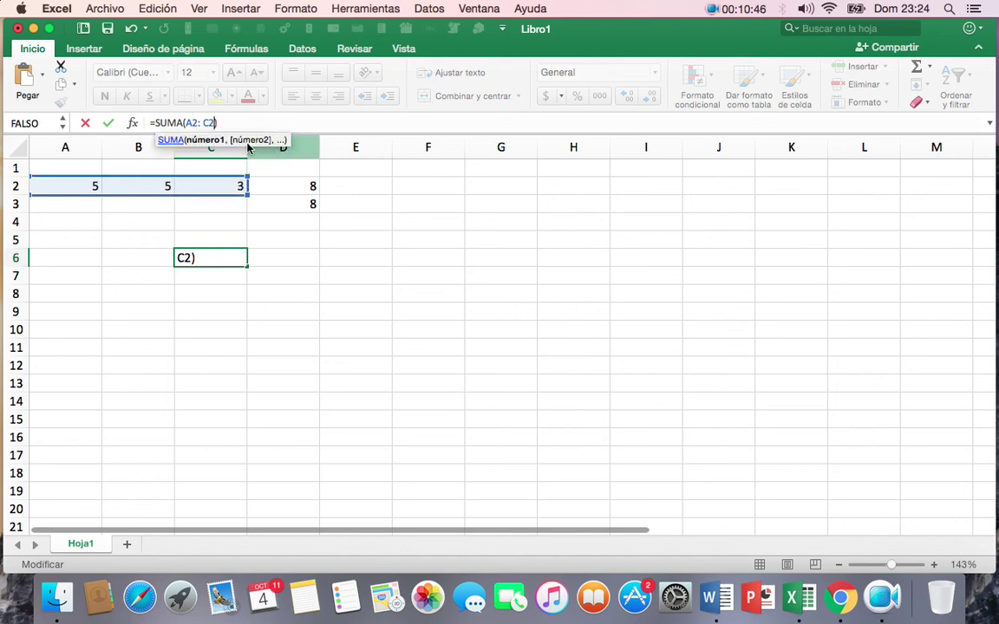
key(Return)
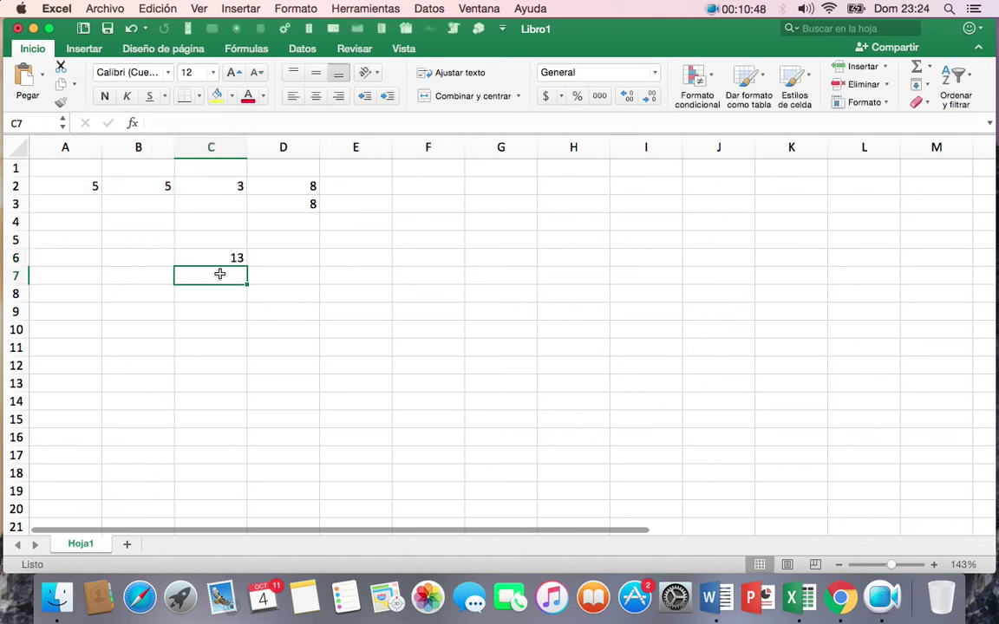
click(204, 250)
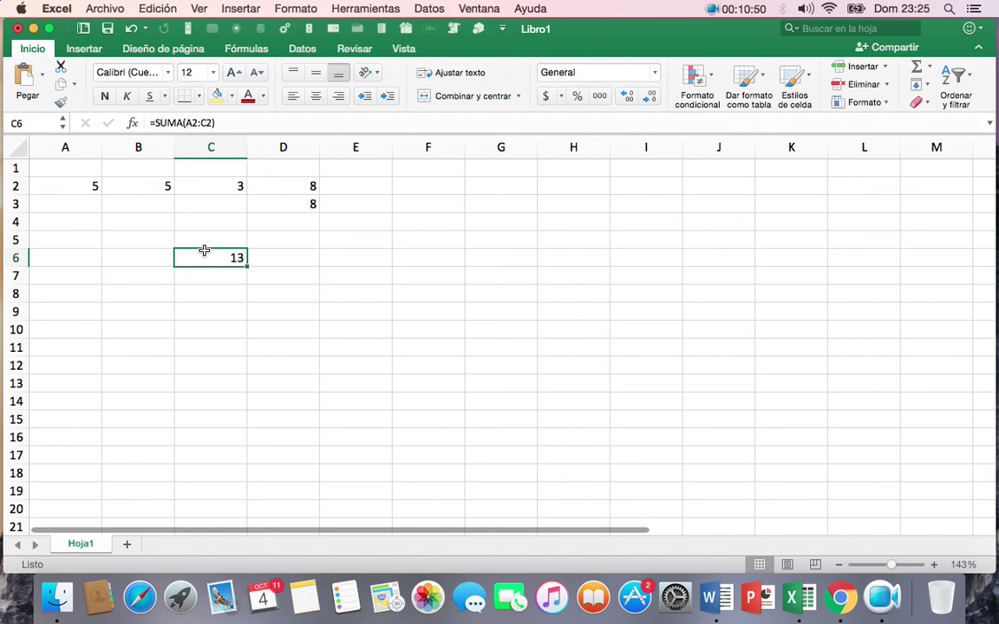
Enter =PROMEDIO(A2:C2) in cell C7 to average the three values, and reselect the cell.
click(212, 275)
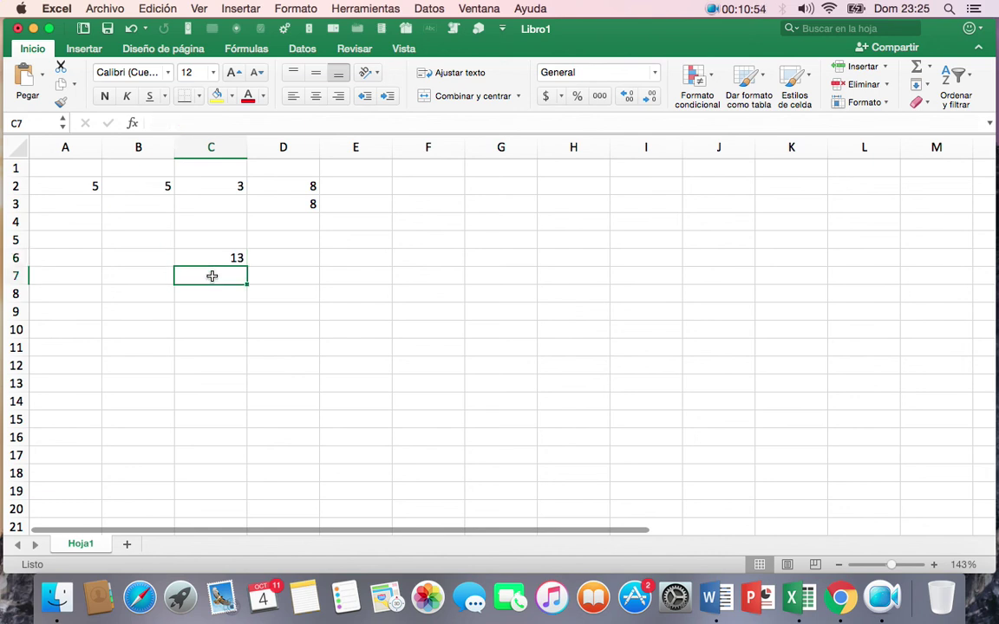
text(=PRO)
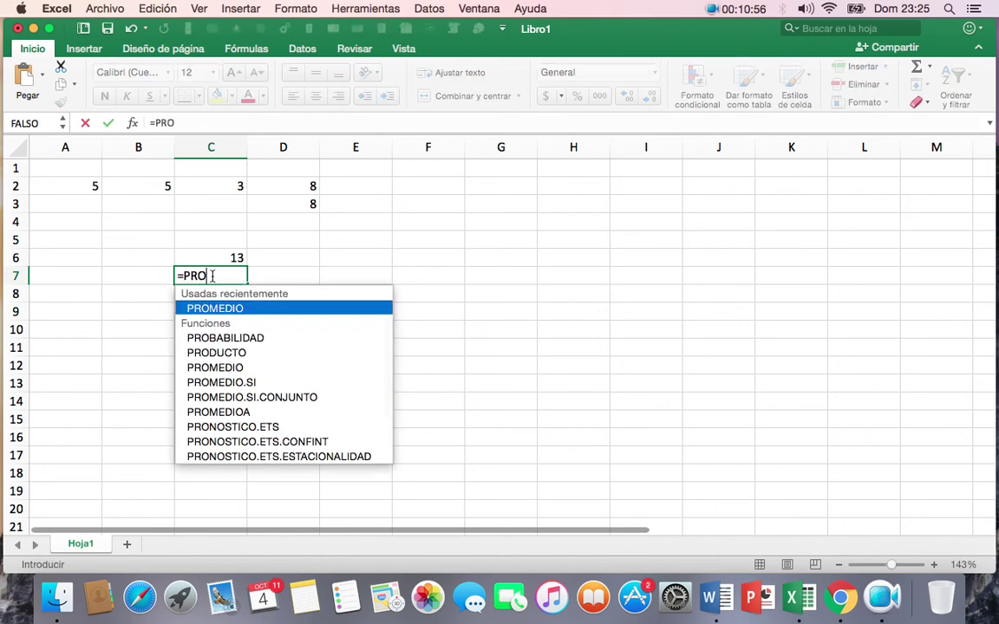
text(MEDIO()
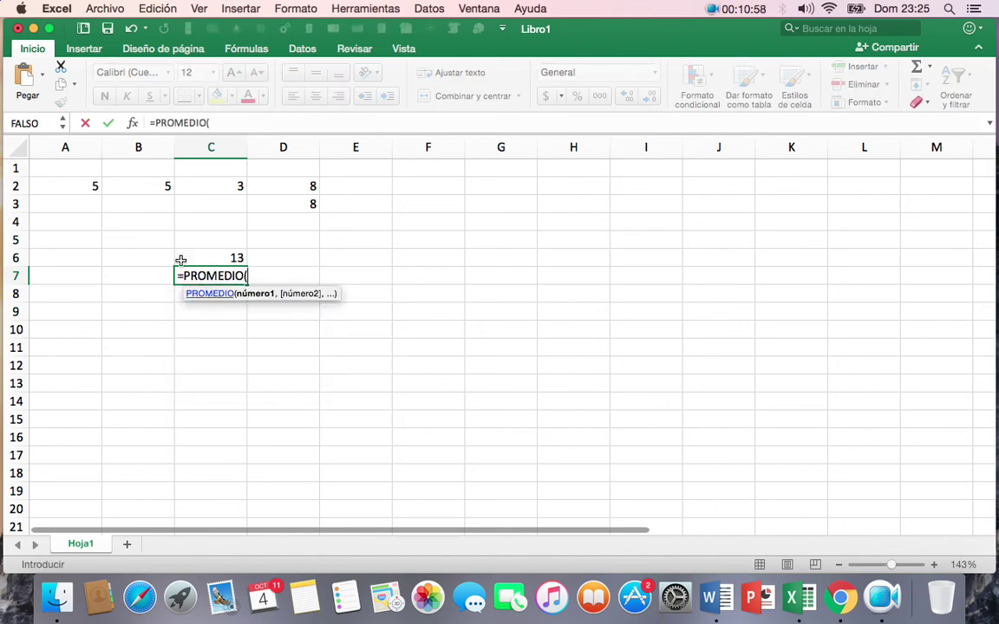
drag(80, 185, 212, 189)
text())
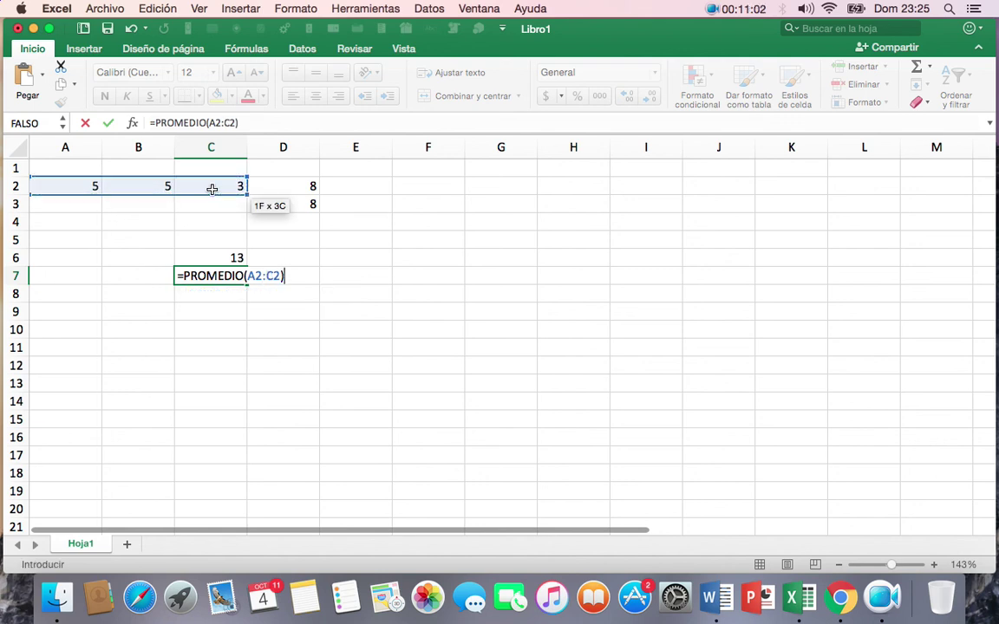
key(Return)
click(226, 273)
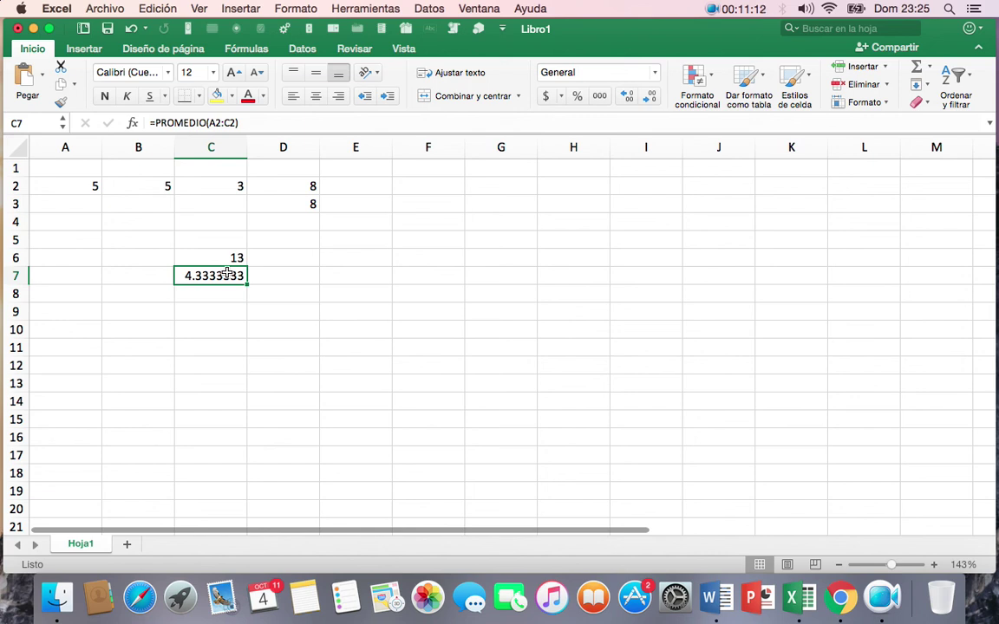
click(928, 67)
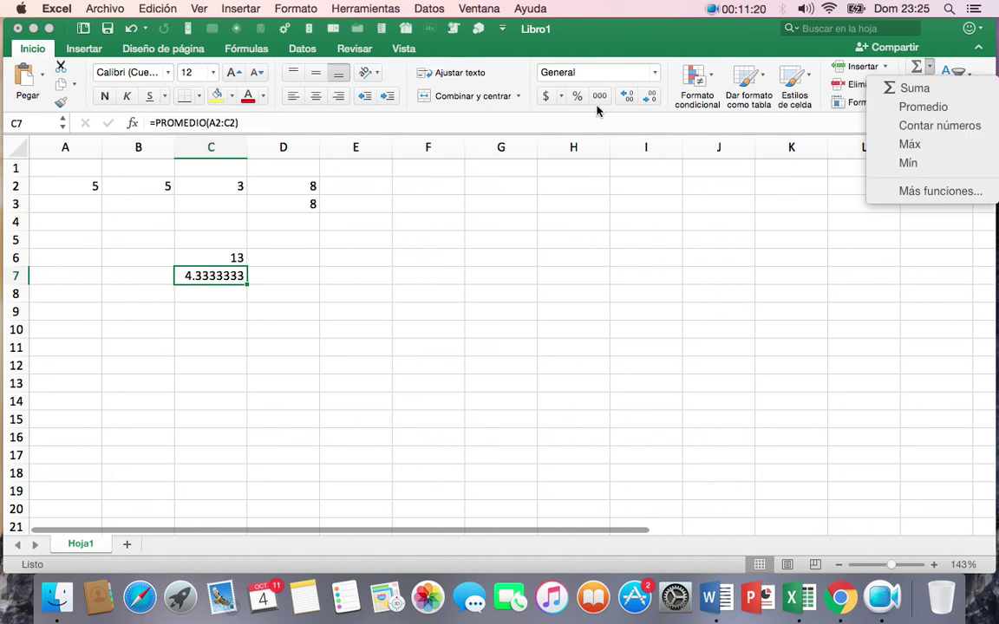
click(123, 188)
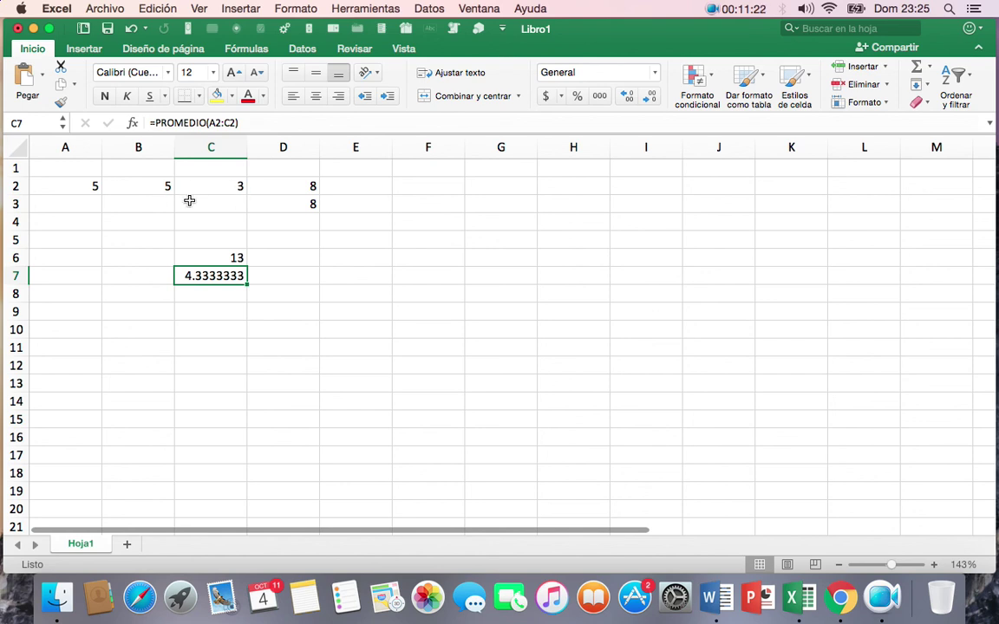